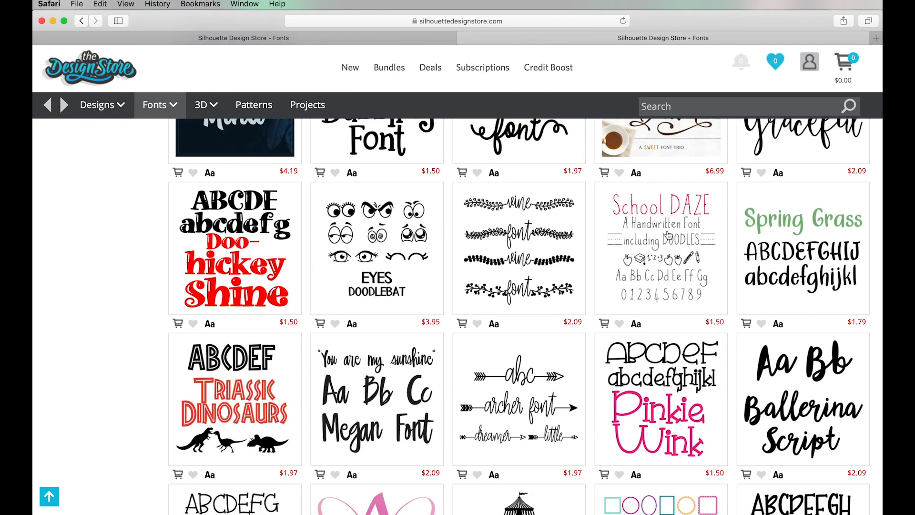
Step: Browse the fonts offered in the Silhouette Design Store
scroll(667, 233, down, 2)
scroll(668, 234, down, 10)
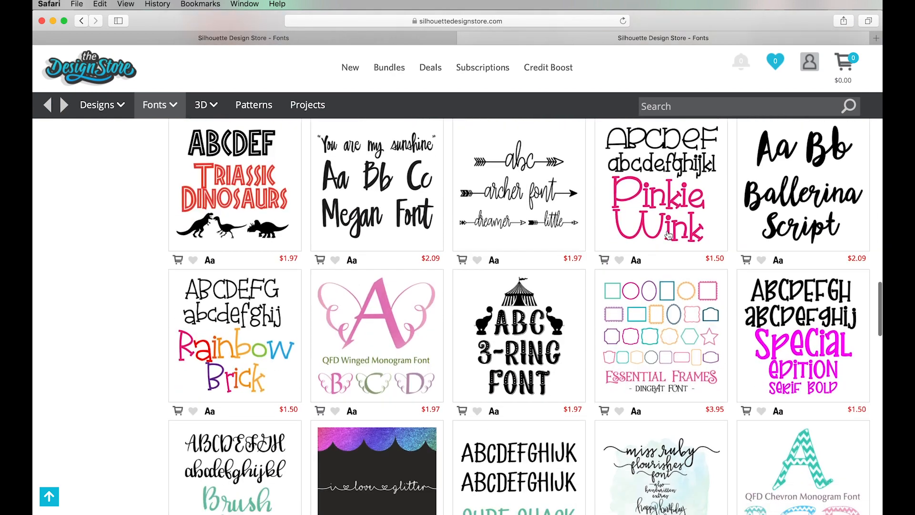
scroll(668, 234, down, 3)
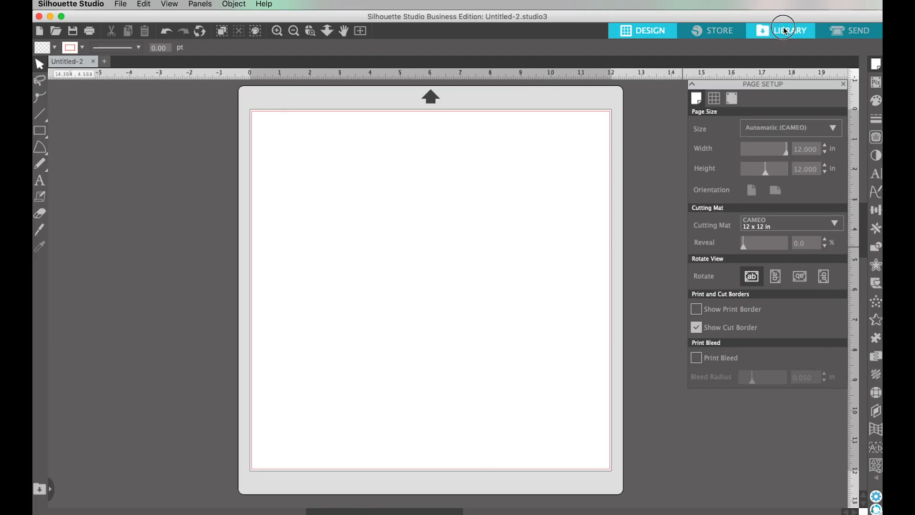
Step: Switch to Silhouette Studio, view the Fonts folder in the library, and return to the design area
click(758, 34)
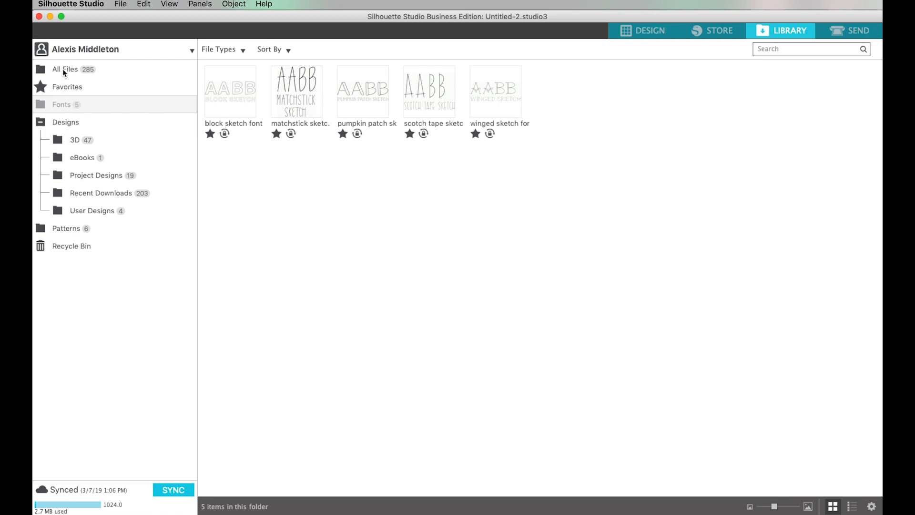
click(62, 68)
click(58, 104)
click(645, 31)
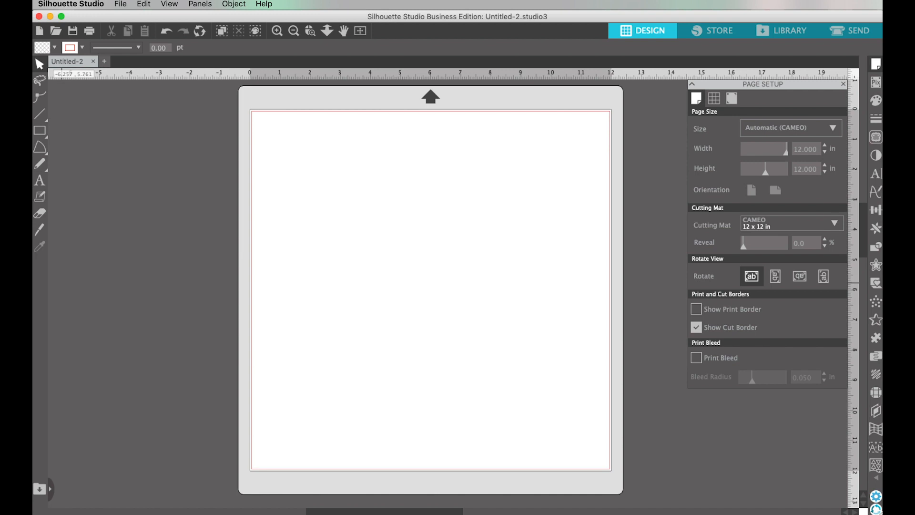
Step: Add the text "Love" near the upper left of the page
click(39, 180)
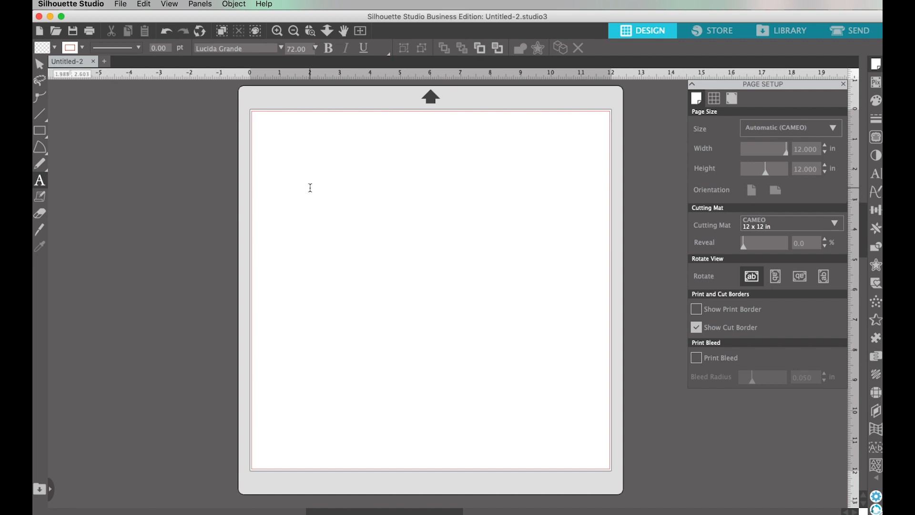
click(309, 187)
text(Love)
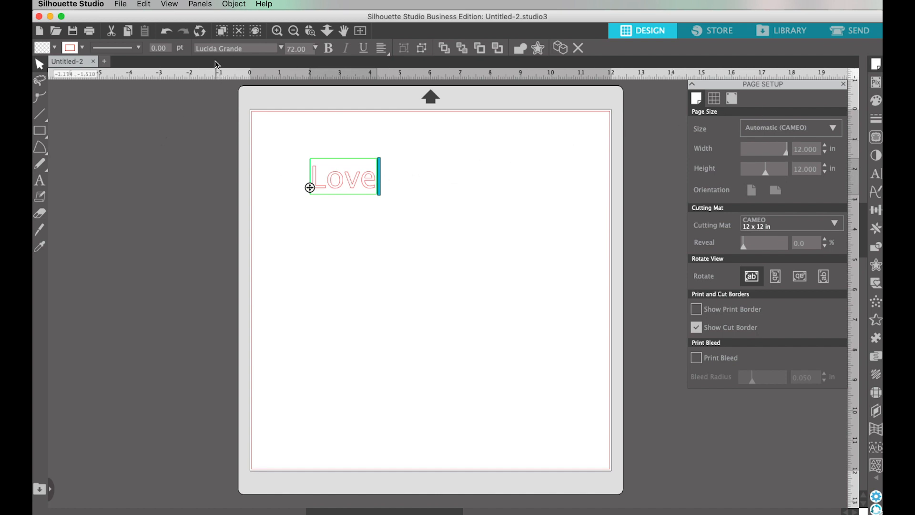
Step: Open the text style settings and look through the installed fonts around Lucida Grande
click(875, 175)
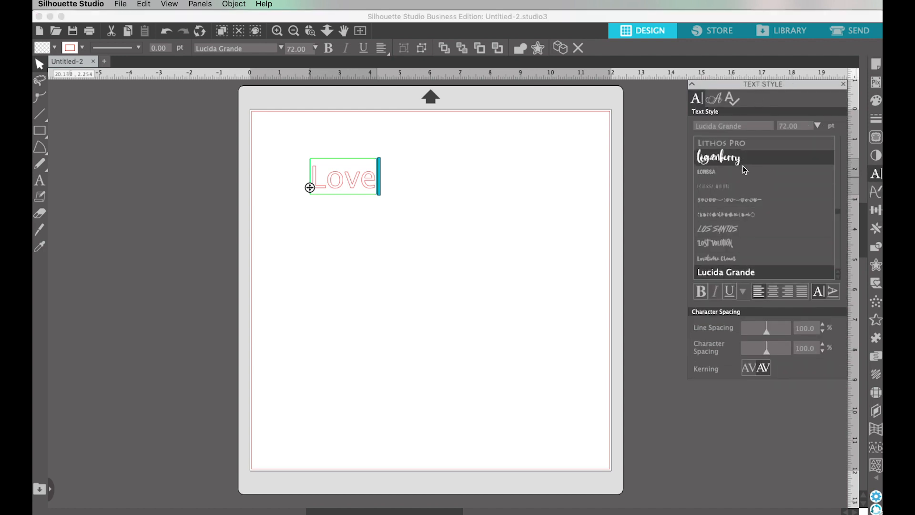
scroll(746, 178, down, 3)
scroll(746, 185, down, 10)
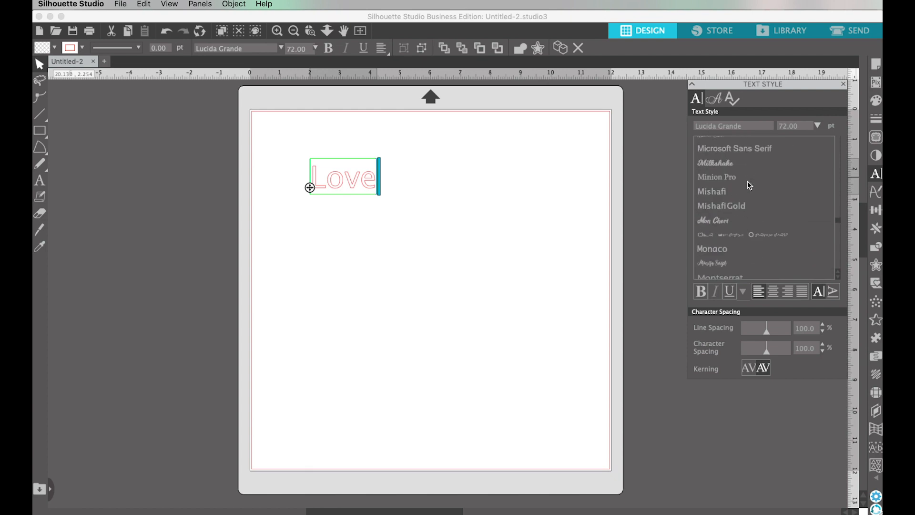
scroll(747, 181, up, 10)
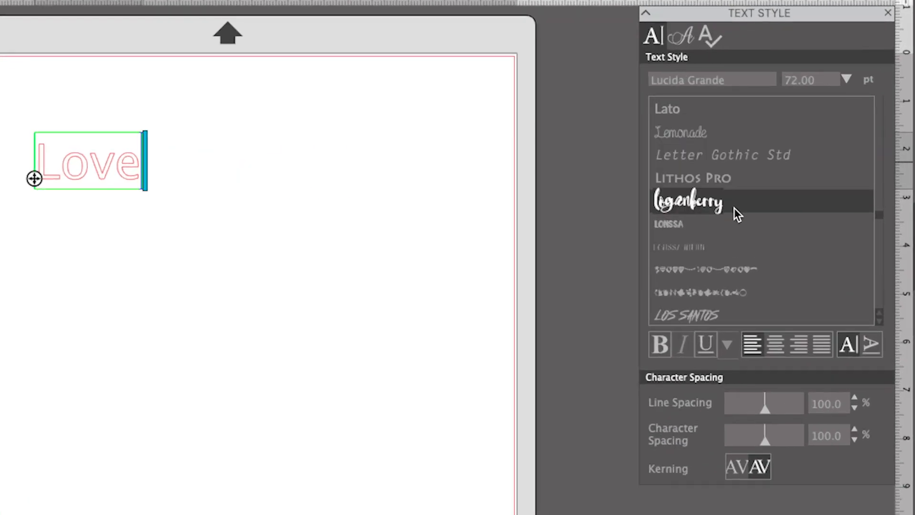
scroll(756, 289, down, 1)
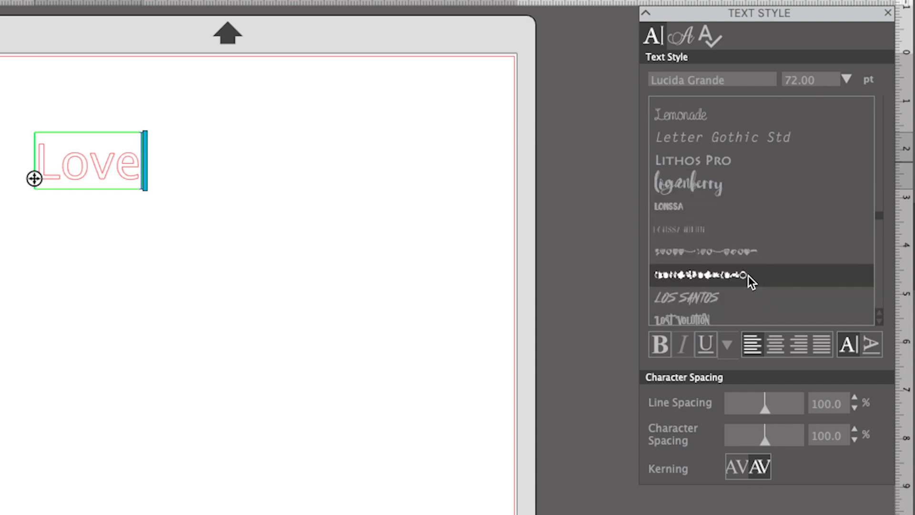
scroll(753, 273, down, 2)
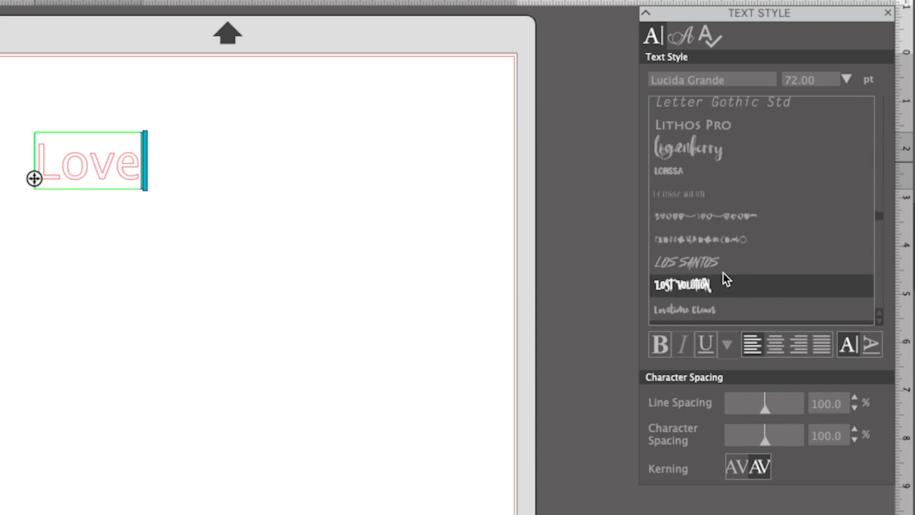
scroll(725, 270, down, 2)
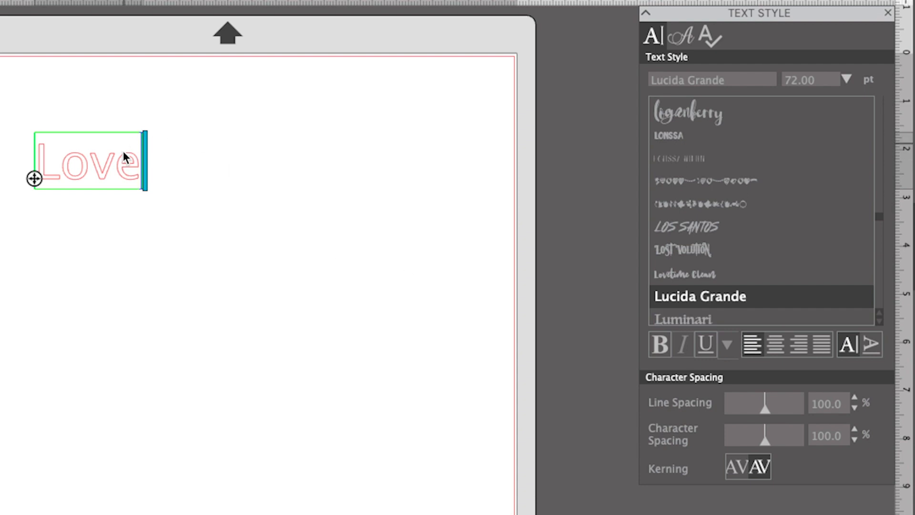
Step: Move the "Love" text slightly right and down, and try the Los Santos font before restoring Lucida Grande
drag(35, 178, 119, 203)
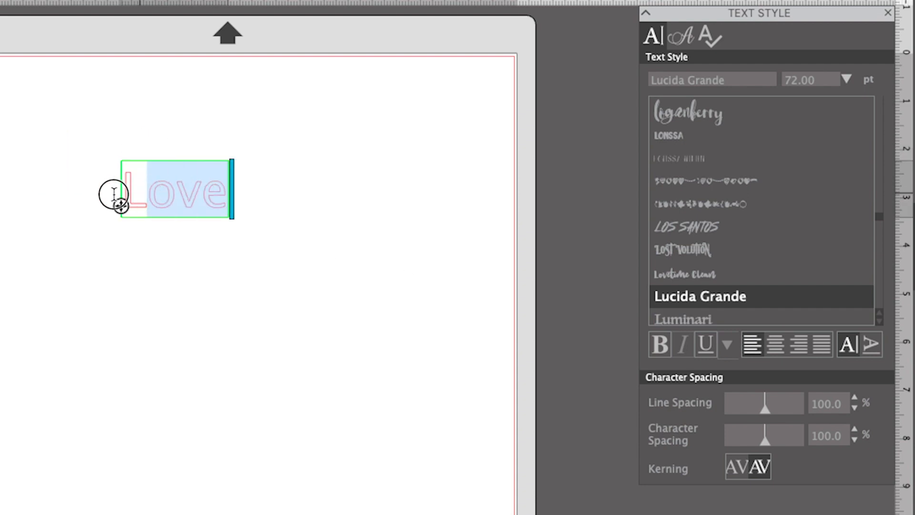
click(709, 227)
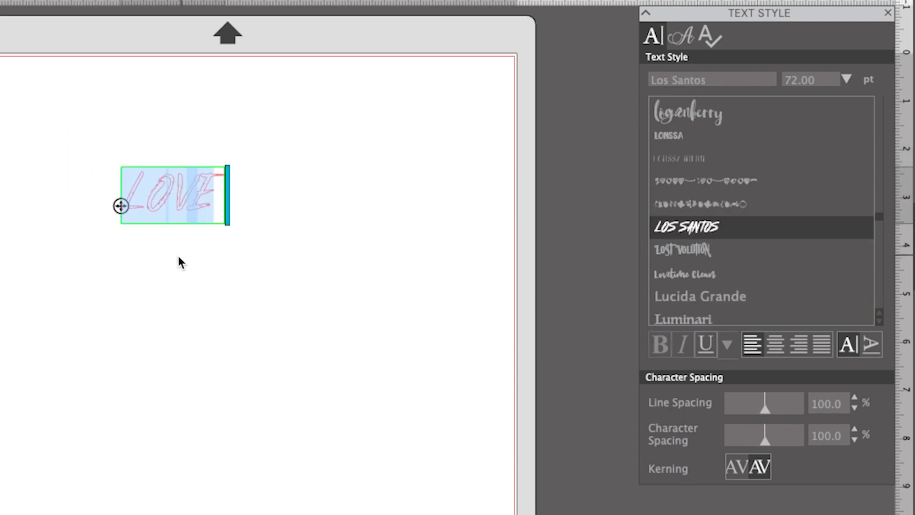
click(726, 298)
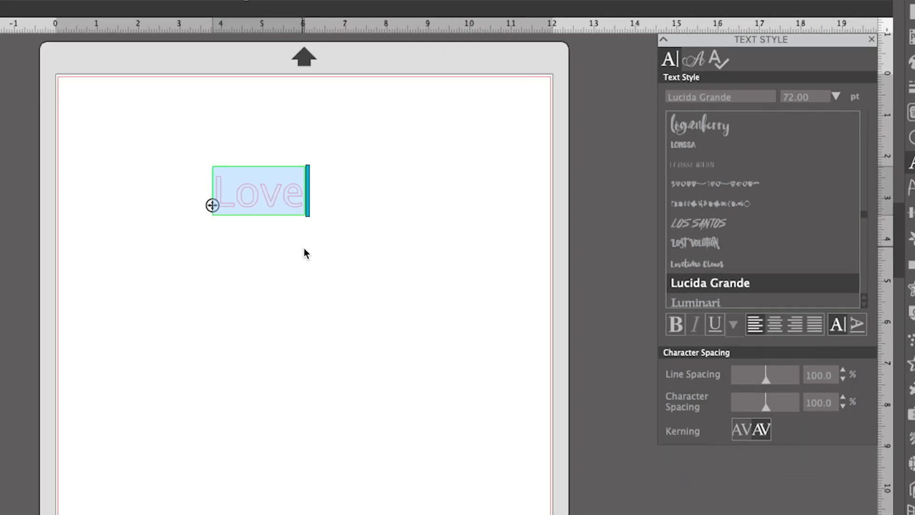
Step: Enlarge the "Love" text to about 7.7 in wide by 4.1 in high and position it in the middle of the page
click(225, 238)
click(425, 209)
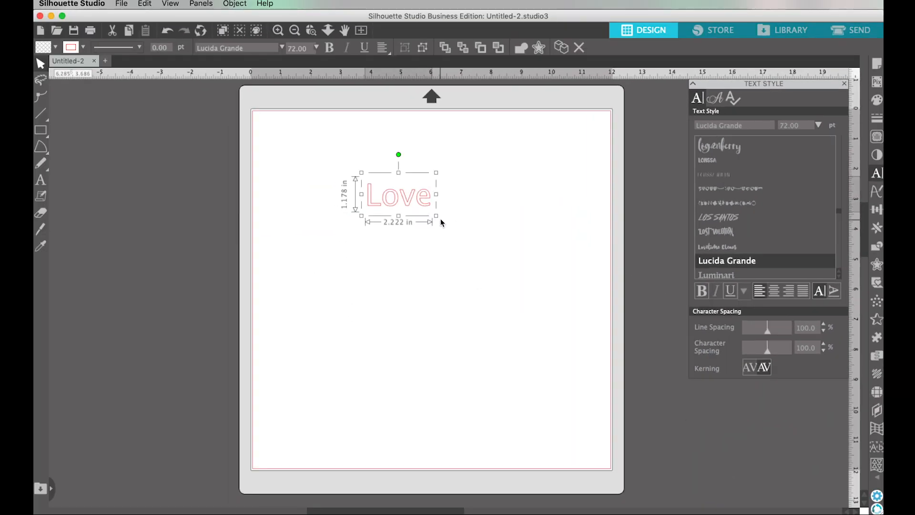
drag(437, 218, 592, 348)
drag(588, 279, 538, 275)
drag(565, 306, 569, 317)
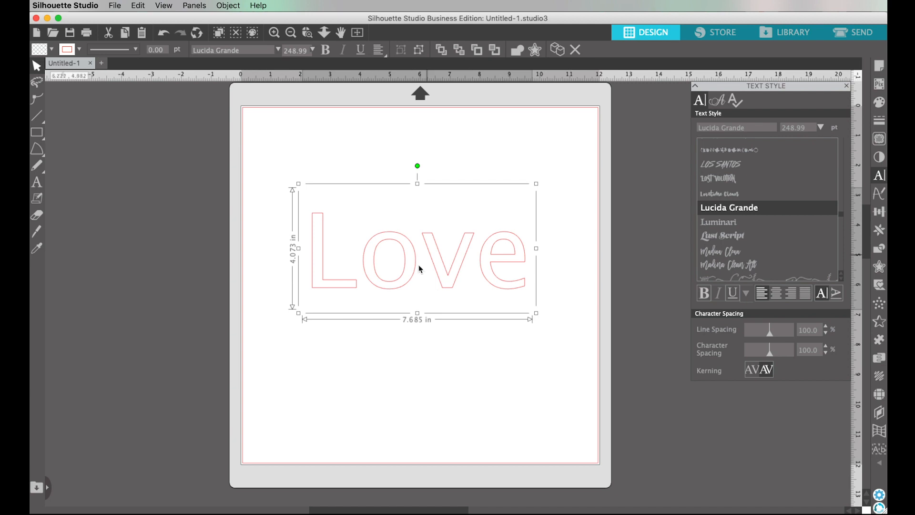
Step: Move the enlarged "Love" text slightly lower on the page and deselect it
click(559, 278)
click(515, 267)
drag(513, 262, 519, 273)
drag(443, 281, 433, 273)
click(553, 288)
mouse_move(514, 267)
mouse_down()
mouse_move(523, 247)
mouse_move(514, 276)
mouse_up()
click(556, 274)
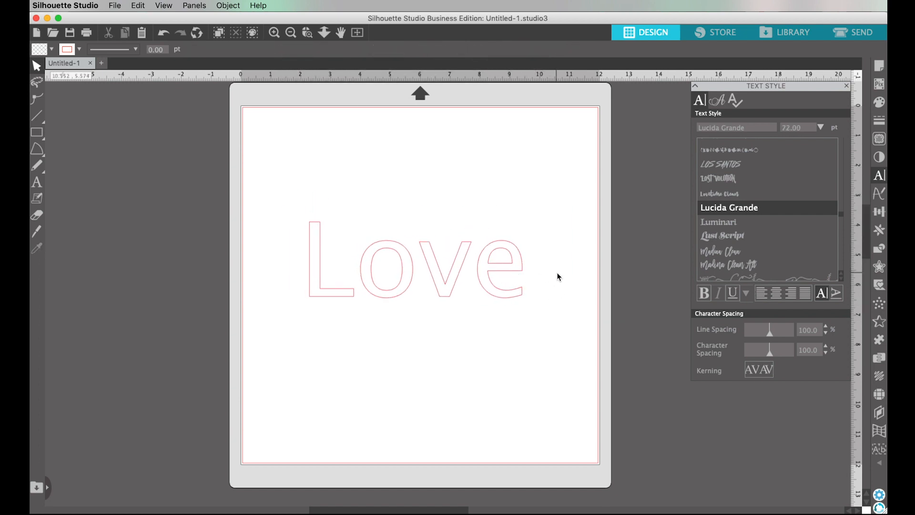
Step: Open the "Love" text for editing, highlight the letter "e", then reopen it with Edit Text and leave editing
double_click(517, 275)
drag(526, 265, 490, 265)
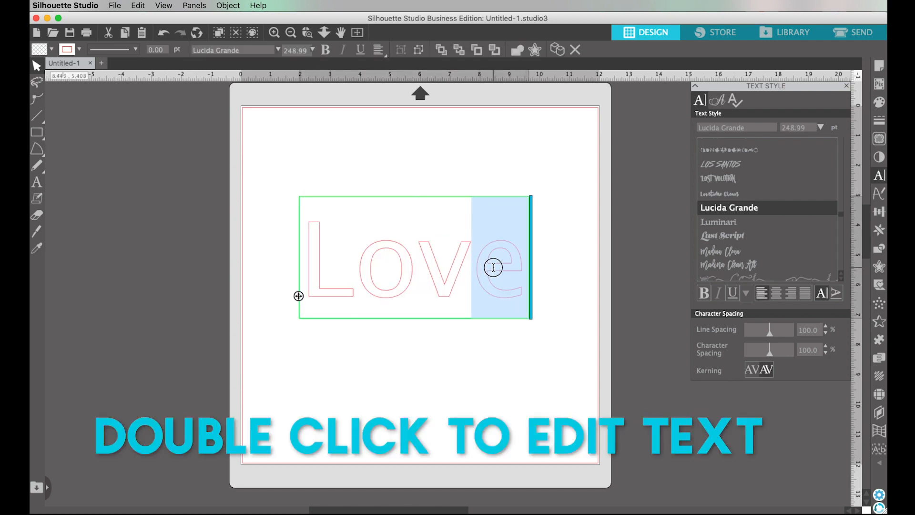
click(535, 265)
click(519, 271)
right_click(518, 268)
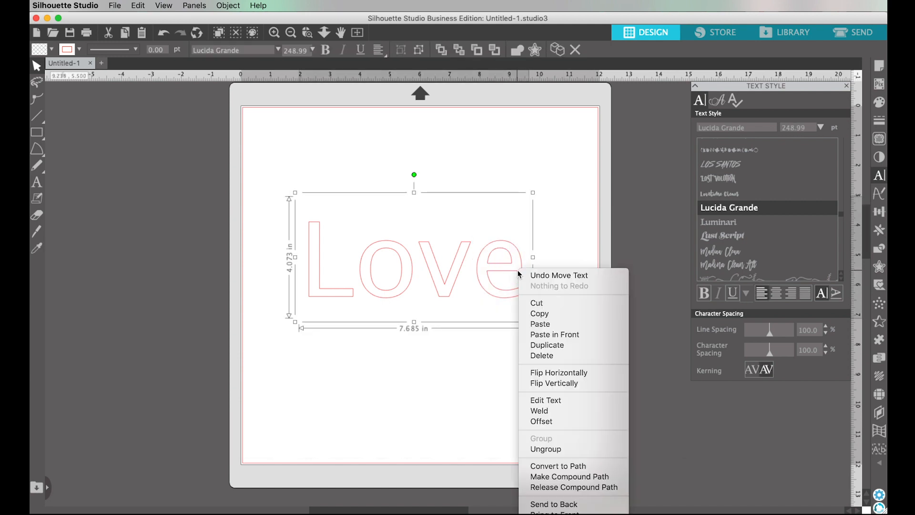
click(576, 400)
click(580, 218)
Step: Set the "Love" text's character spacing to 85% and add a second line reading "You"
double_click(496, 268)
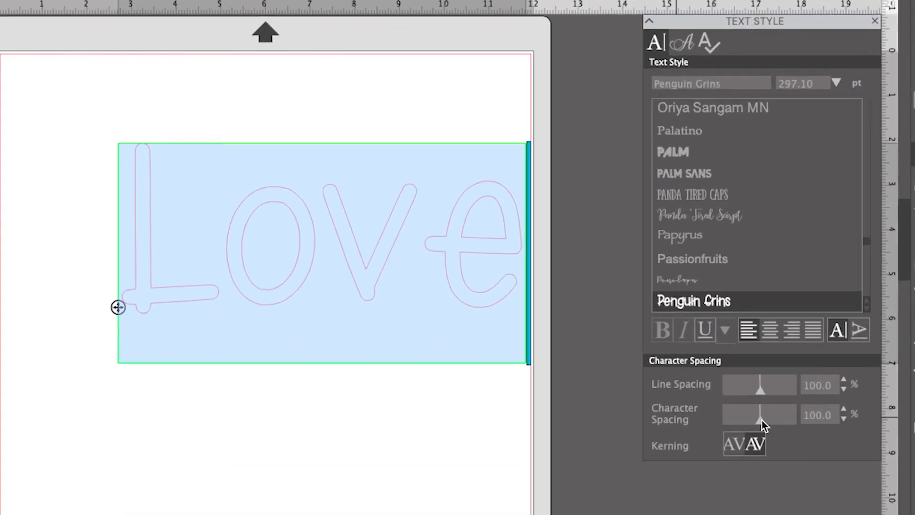
mouse_move(761, 419)
mouse_down()
mouse_move(747, 420)
mouse_move(753, 436)
mouse_up()
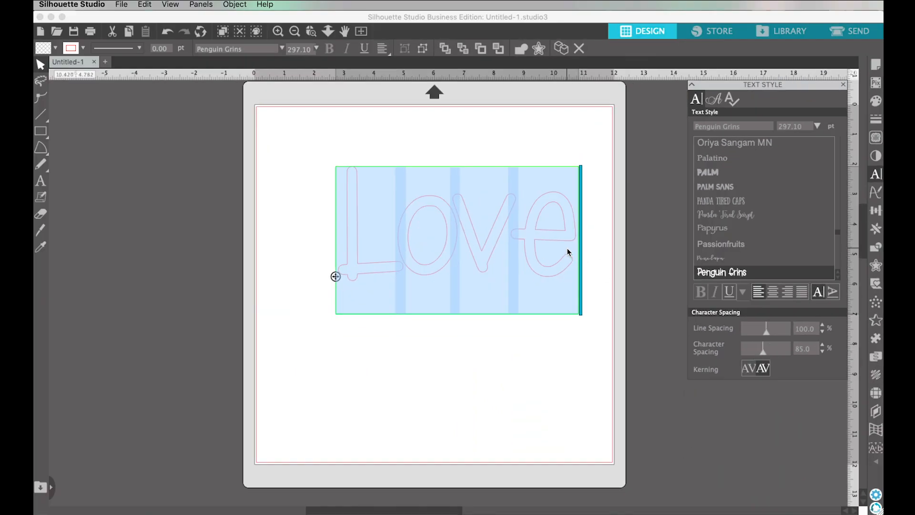
click(568, 253)
text(t)
key(BackSpace)
key(Return)
text(You)
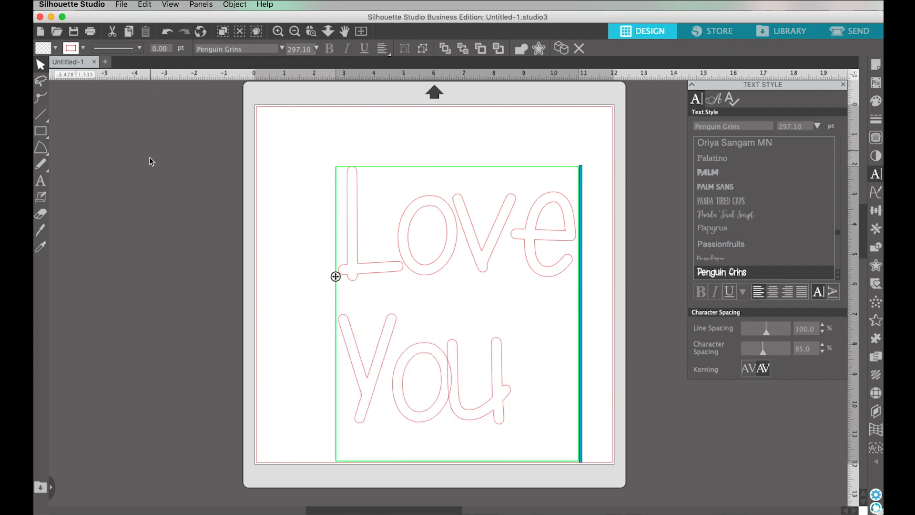
Step: Center-align both lines of text, with character spacing at 95% and line spacing at 85%
key(super+a)
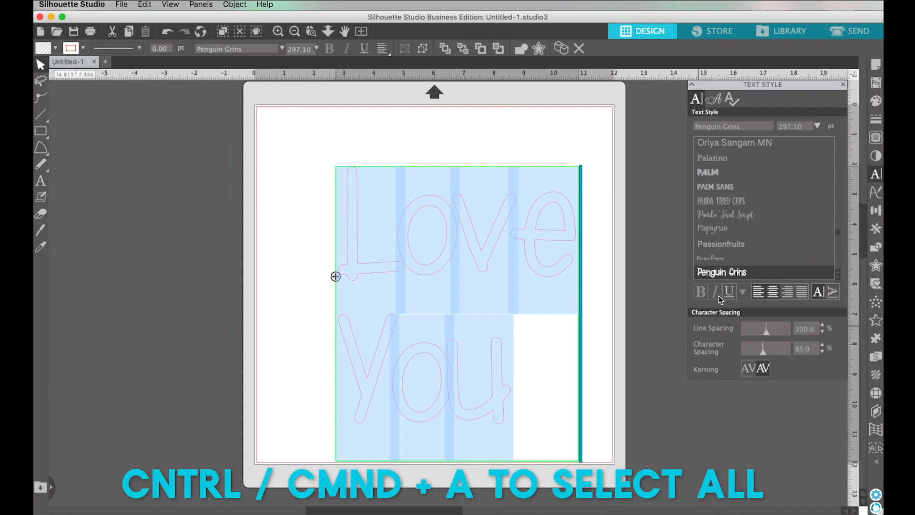
click(777, 293)
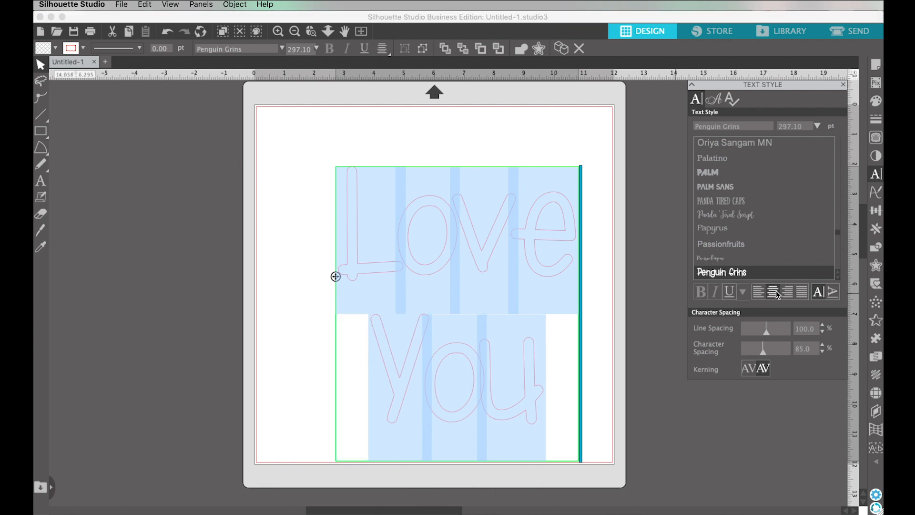
drag(764, 355, 767, 358)
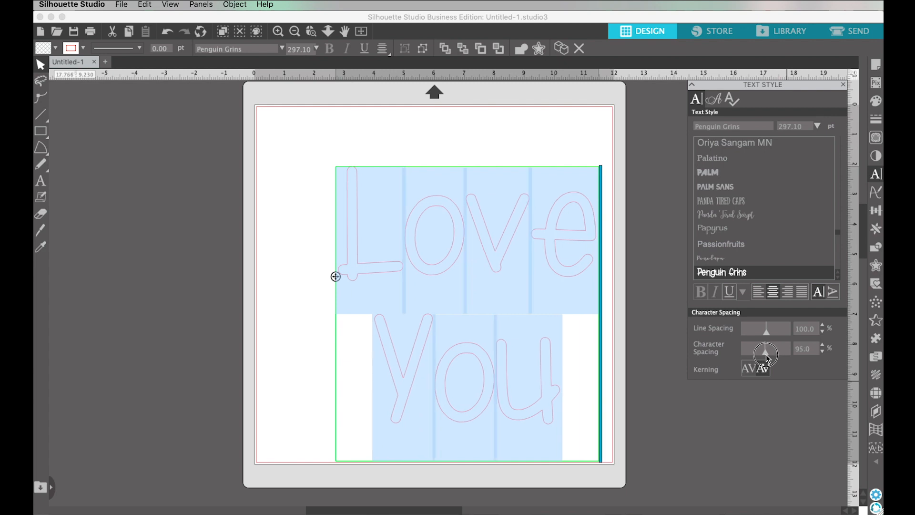
mouse_move(768, 337)
mouse_down()
mouse_move(755, 337)
mouse_move(772, 337)
mouse_move(765, 337)
mouse_up()
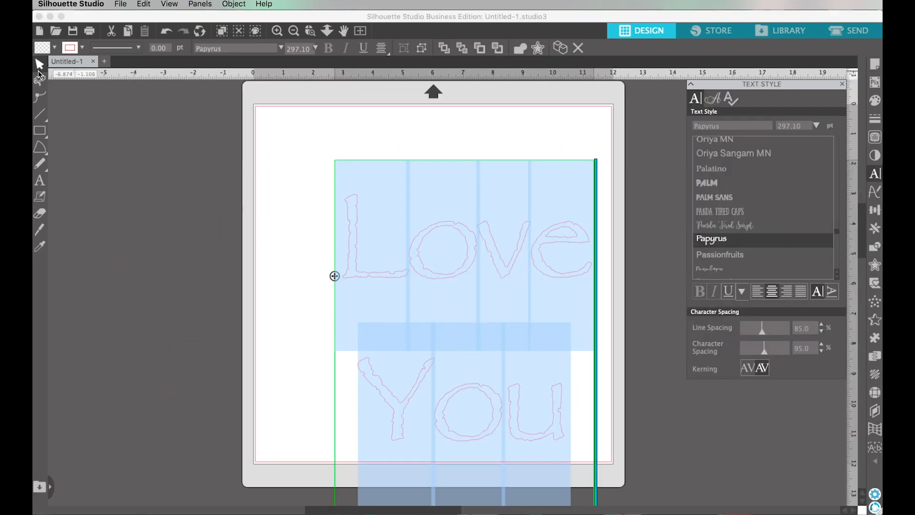
Step: Open the "Love You" text for editing, select all of it, and change its font to Los Santos
right_click(475, 355)
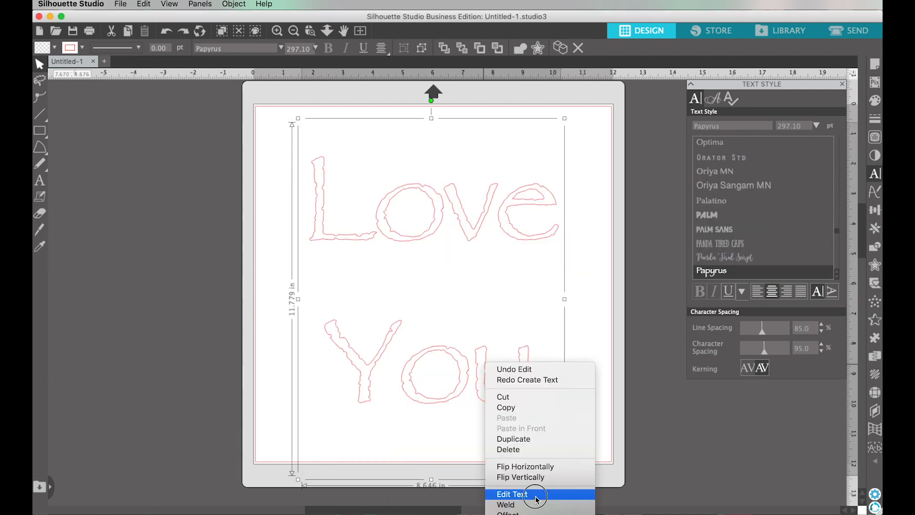
click(512, 489)
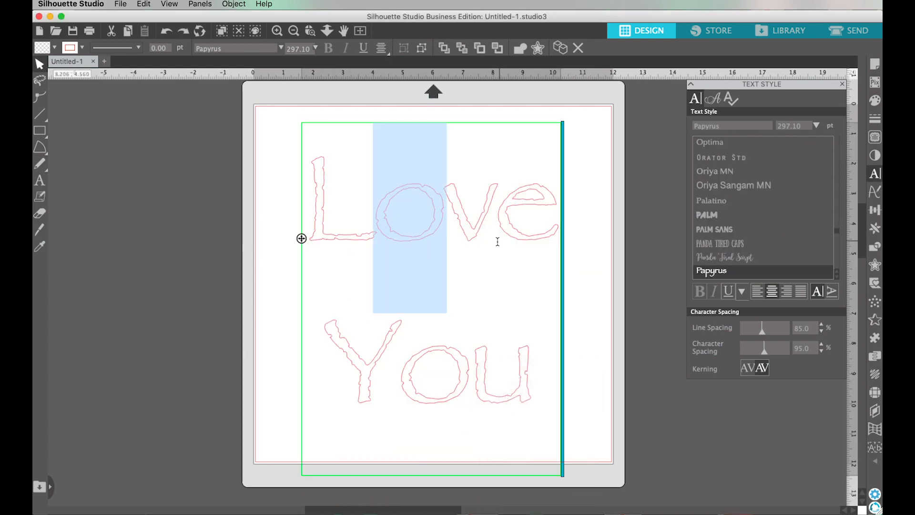
key(super+a)
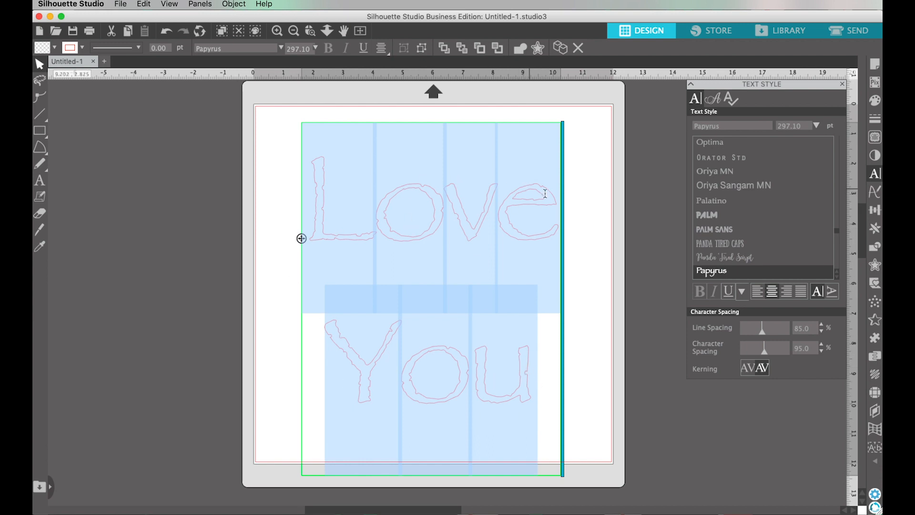
scroll(771, 219, up, 4)
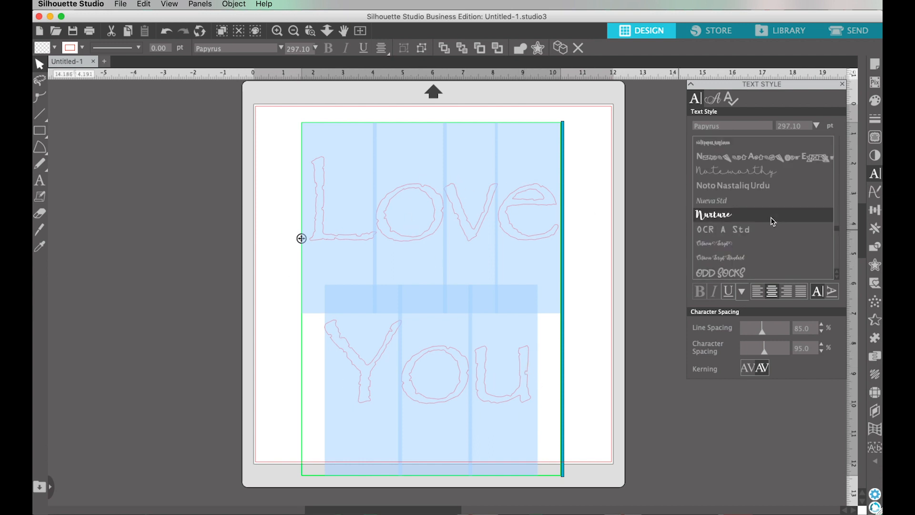
scroll(773, 222, up, 5)
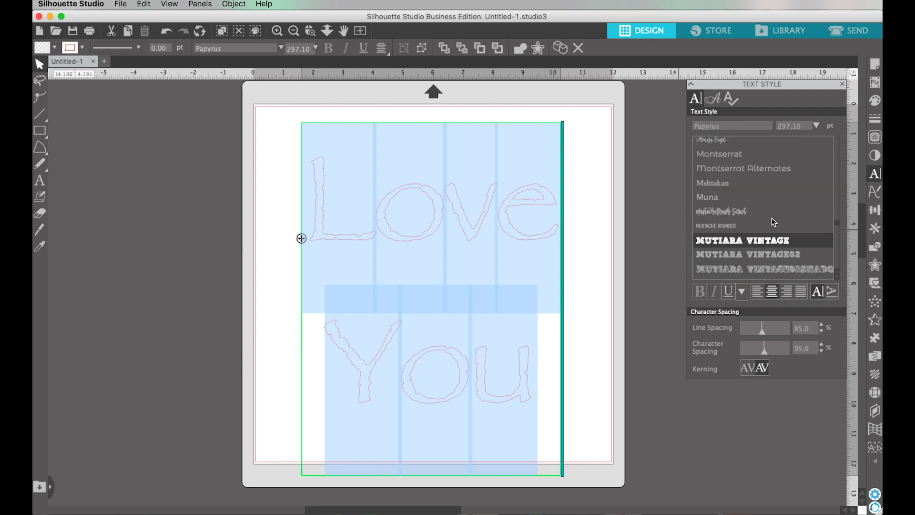
scroll(771, 218, up, 5)
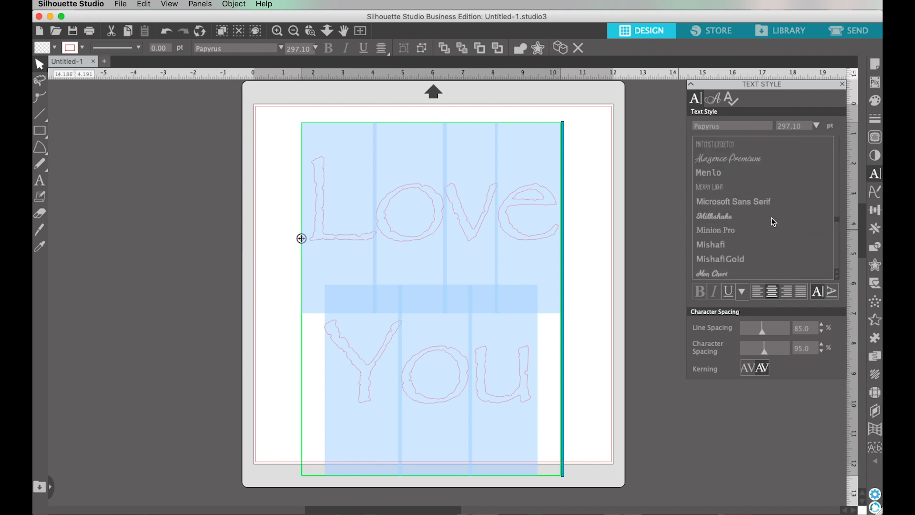
scroll(770, 218, up, 5)
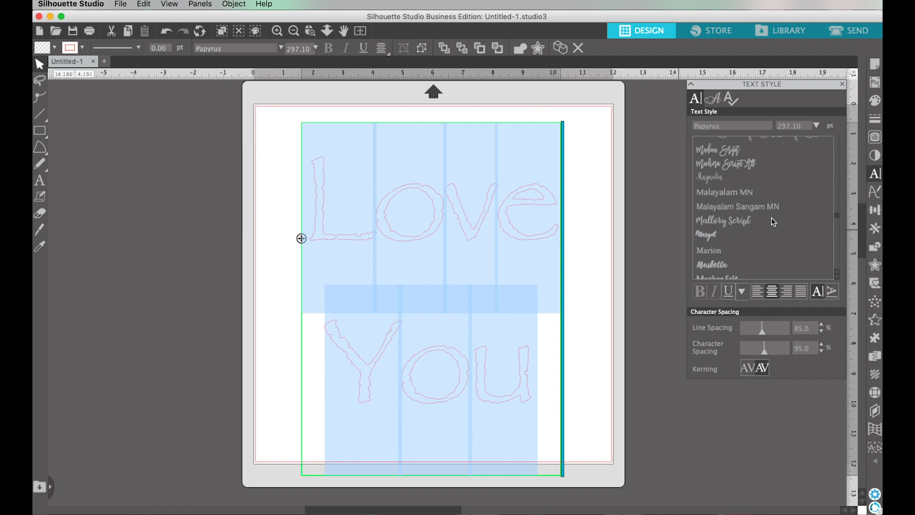
scroll(773, 221, up, 5)
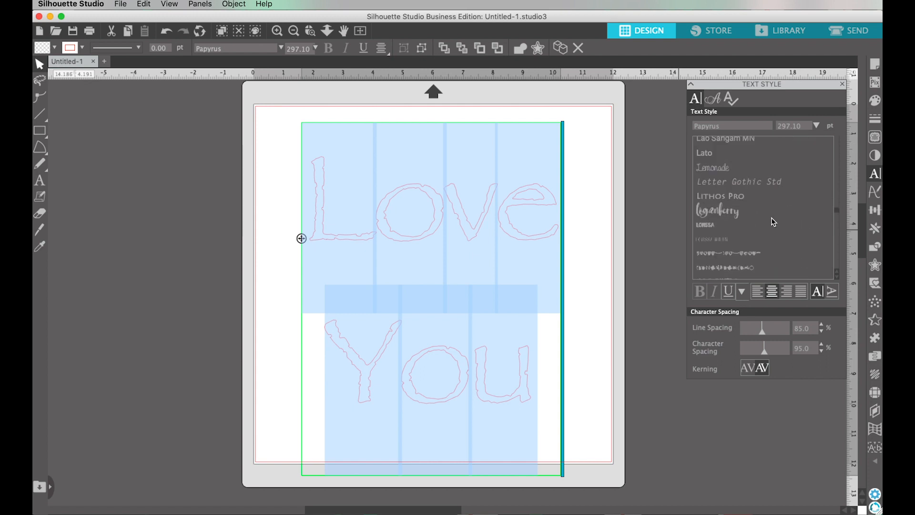
scroll(771, 217, down, 2)
click(763, 259)
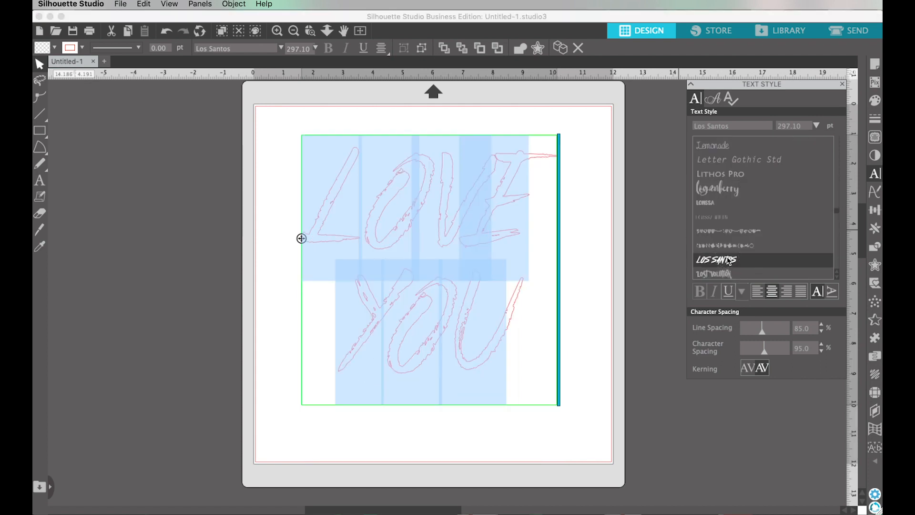
Step: Examine the rough letter outlines up close, and change the selected text's font to Loganberry
click(276, 31)
click(276, 30)
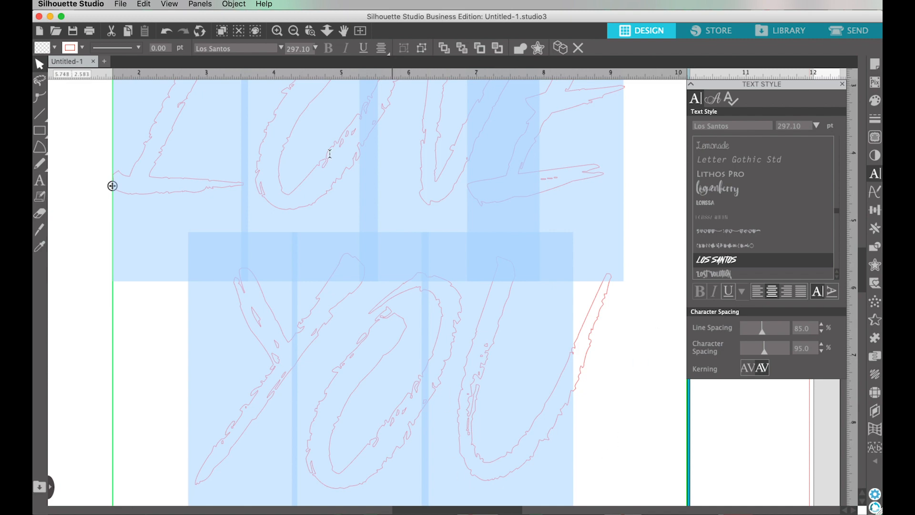
click(727, 190)
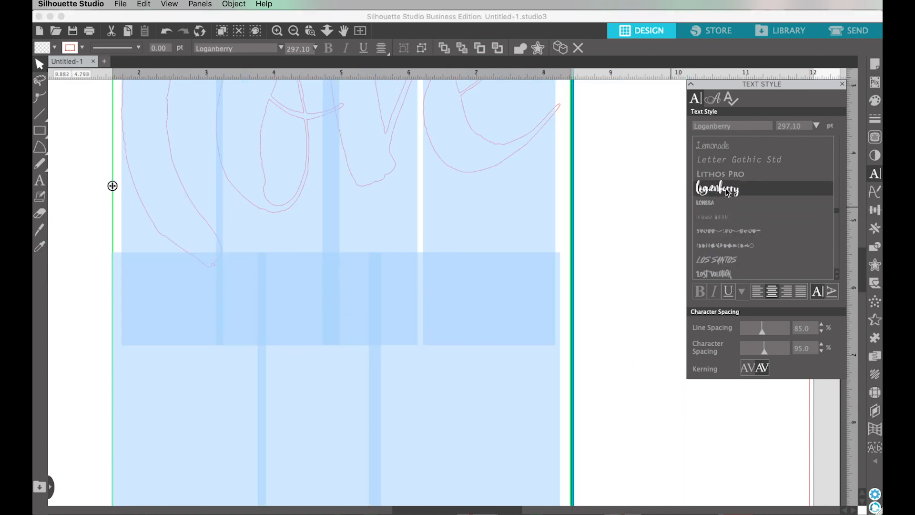
click(294, 32)
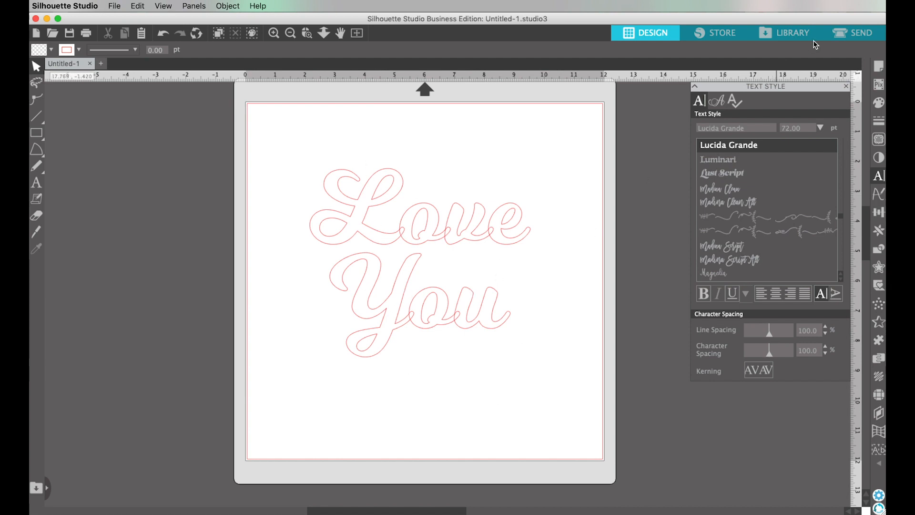
Step: Check the "Love You" cut lines in the Send view, then weld the overlapping script letters of both words
click(838, 38)
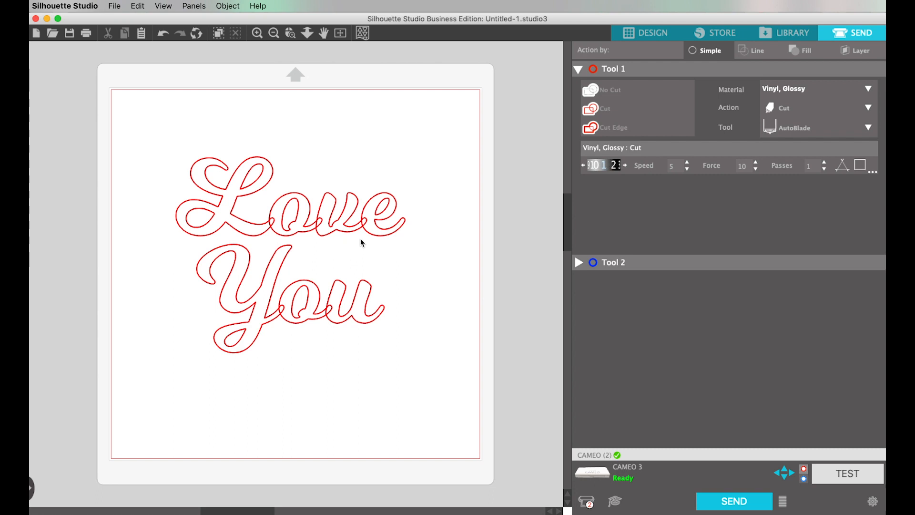
click(635, 35)
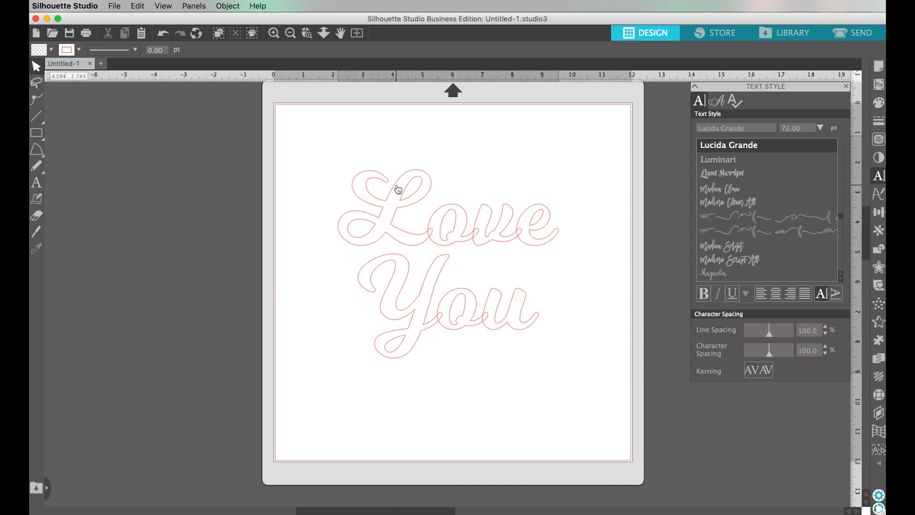
click(398, 189)
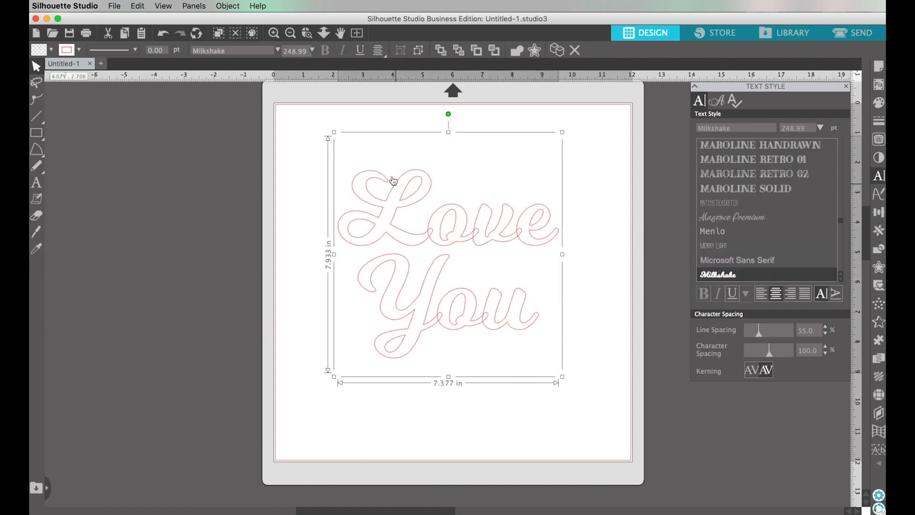
click(879, 253)
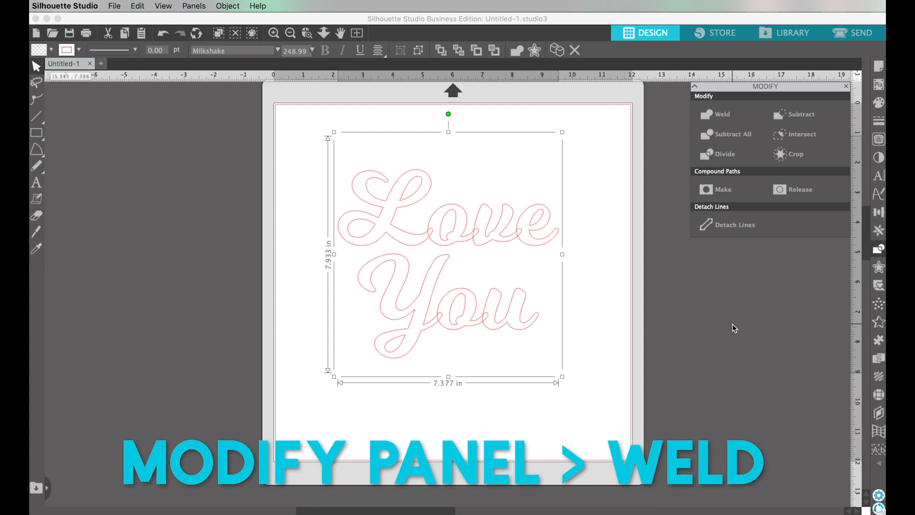
click(741, 119)
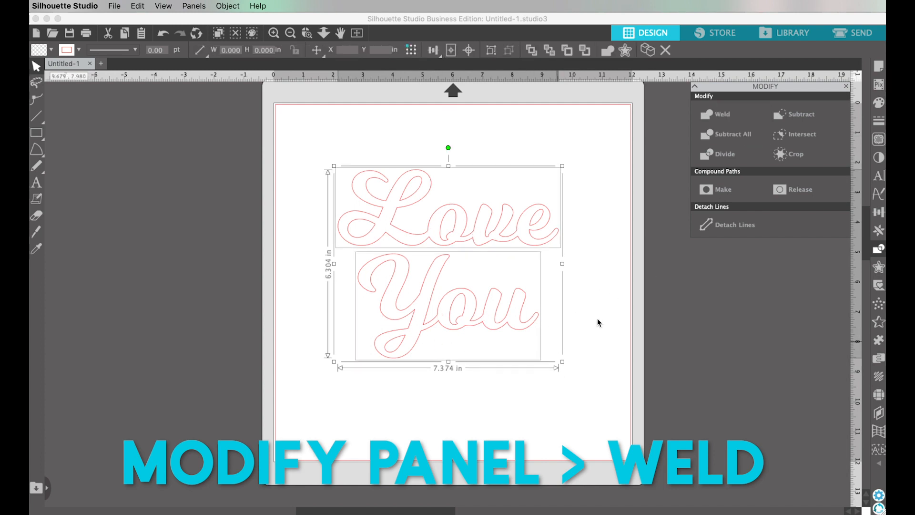
click(598, 292)
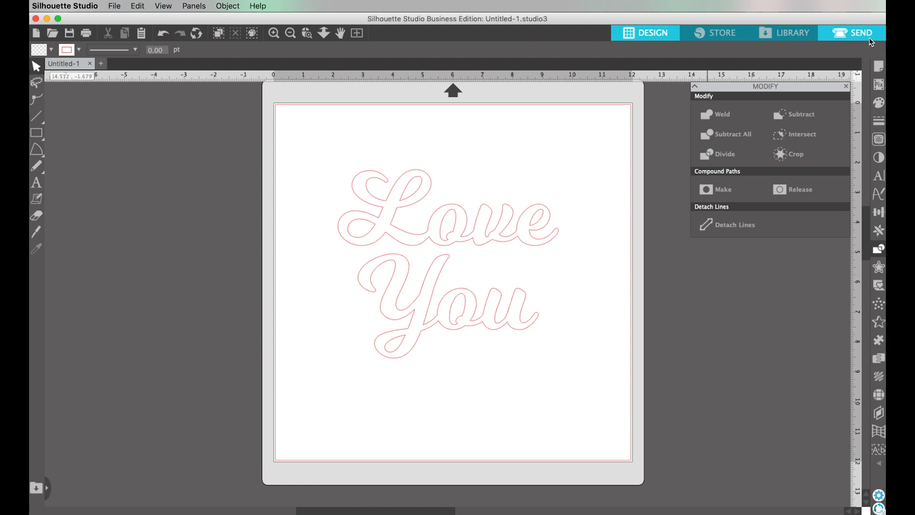
Step: Inspect the welded text's cut lines in the Send view, then return to the design and show the text style settings
click(853, 33)
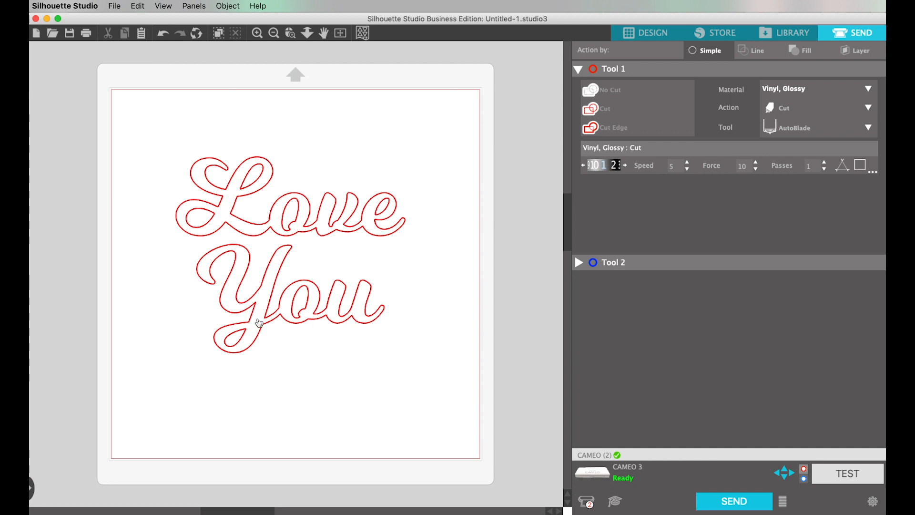
click(659, 29)
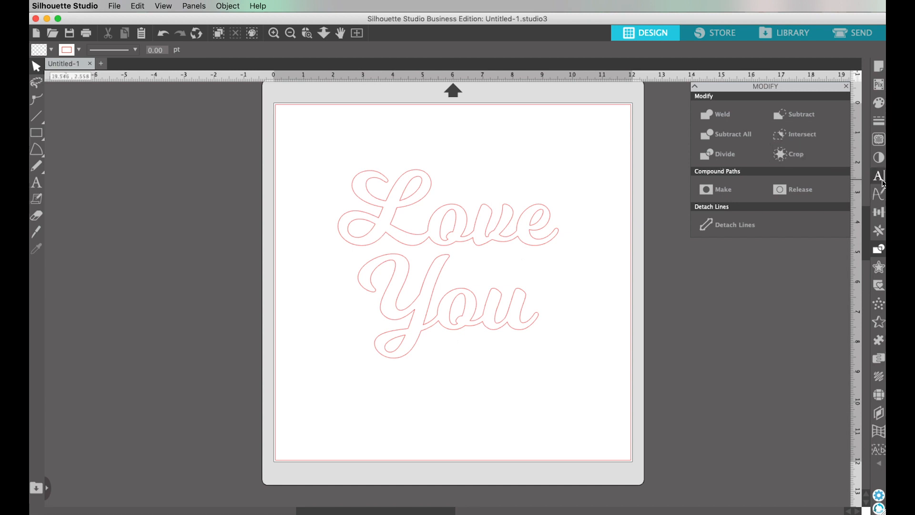
click(880, 180)
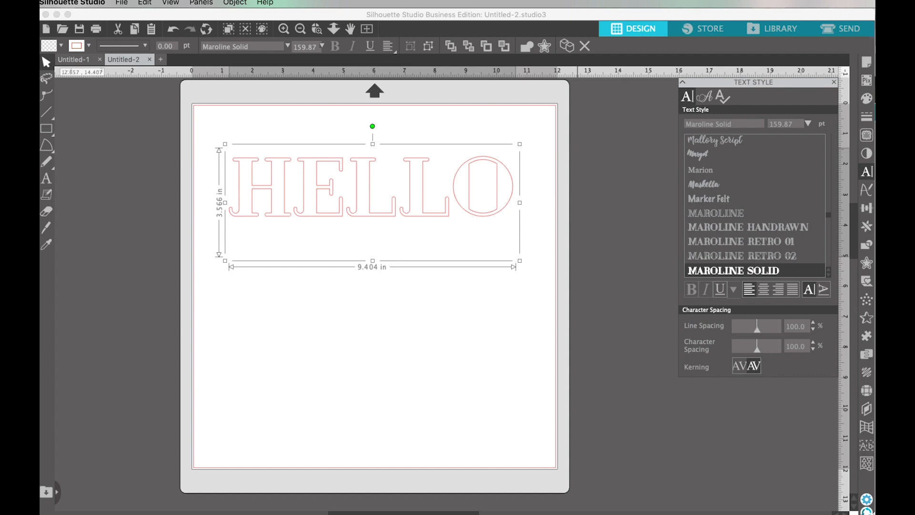
Step: Draw a circle about 7.8 in across below the "HELLO" text with the ellipse tool, undoing the smaller first attempt
mouse_move(51, 134)
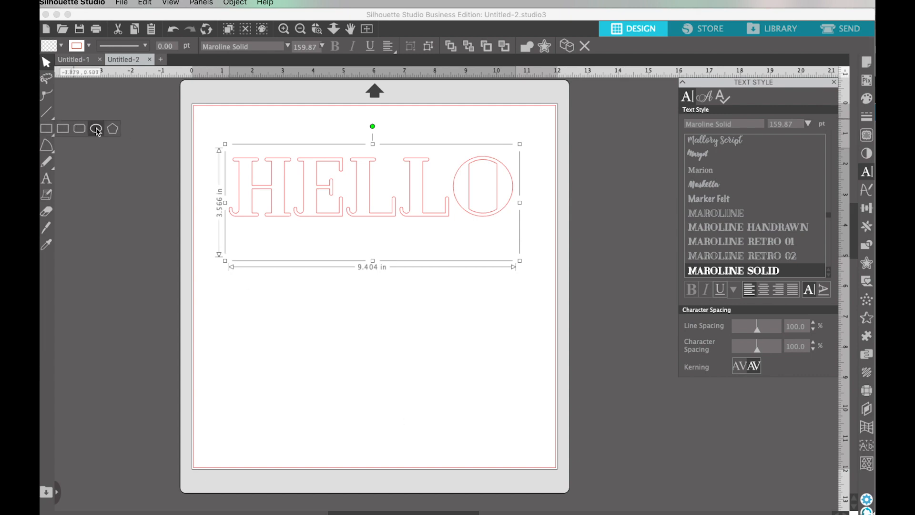
click(97, 129)
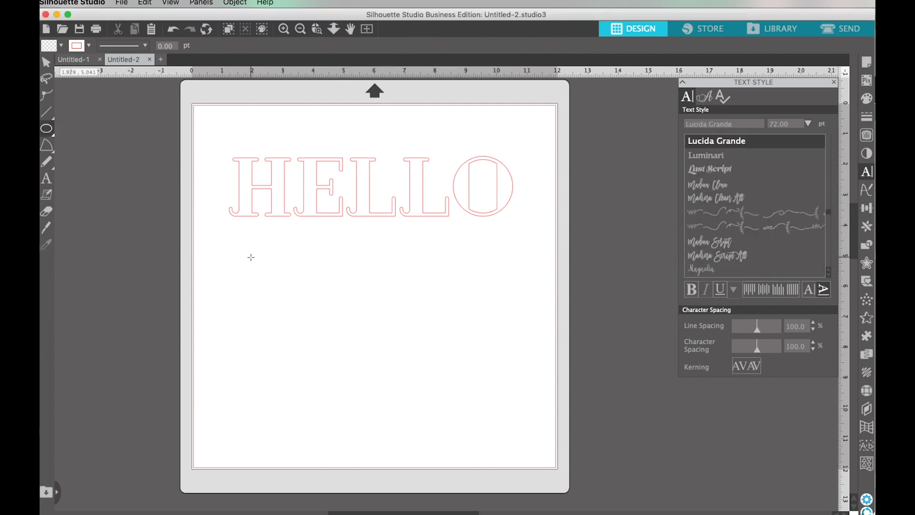
drag(251, 258, 339, 331)
key(super+z)
mouse_move(261, 245)
mouse_down()
mouse_move(306, 290)
mouse_move(466, 405)
mouse_move(456, 401)
mouse_move(535, 446)
mouse_up()
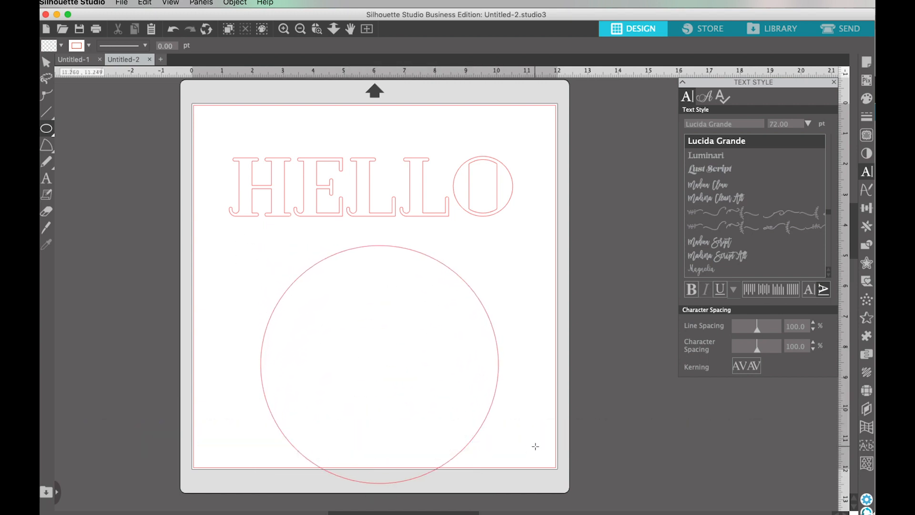
Step: Select the "HELLO" text, scale it down to about 139 pt, and place it above the circle
click(48, 63)
click(284, 186)
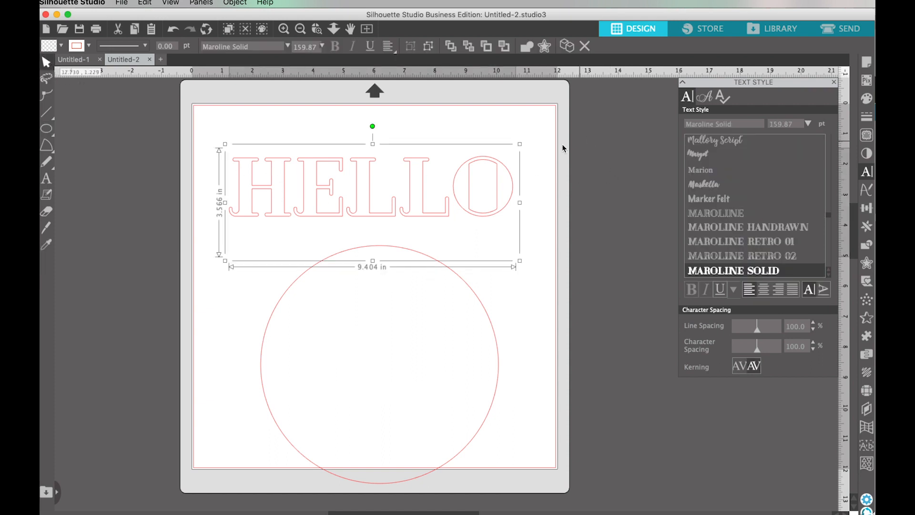
drag(519, 143, 482, 205)
Step: Open the "HELLO" text for editing, attach it to the circle's upper curve, and offset it slightly outward from the path
double_click(448, 206)
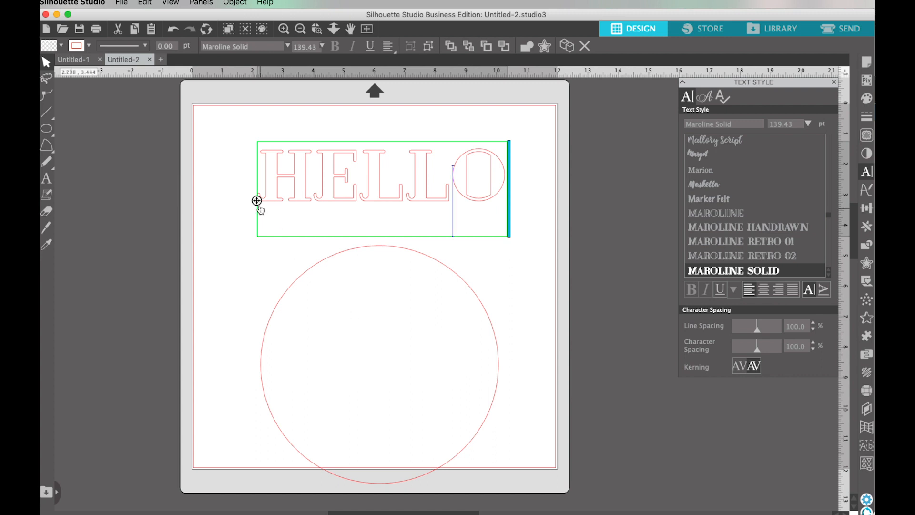
drag(257, 200, 283, 284)
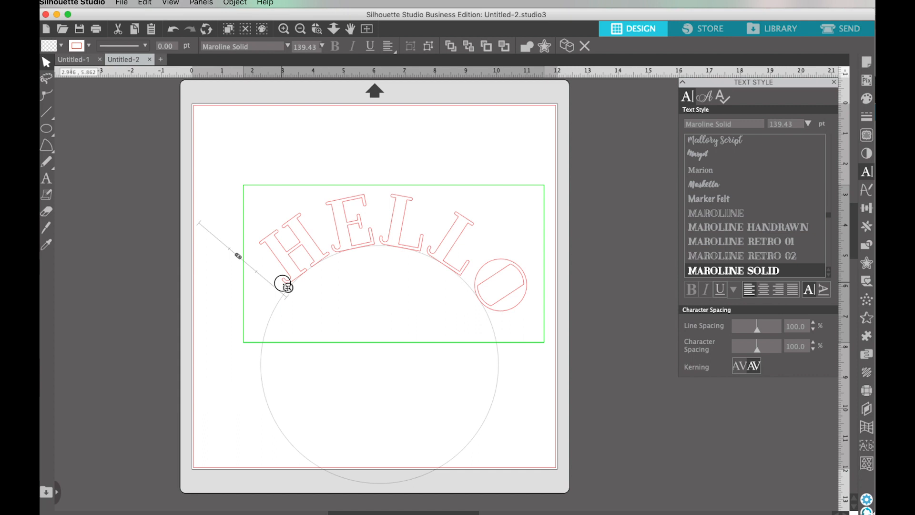
drag(234, 253, 216, 266)
Step: Set the character spacing of all "HELLO" letters to 90% and slide the text along the circle's top
key(super+a)
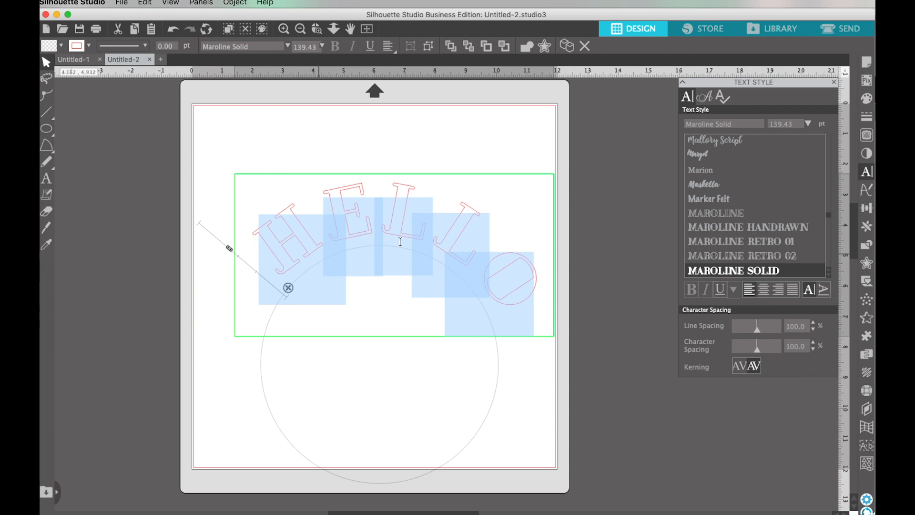
drag(757, 348, 758, 353)
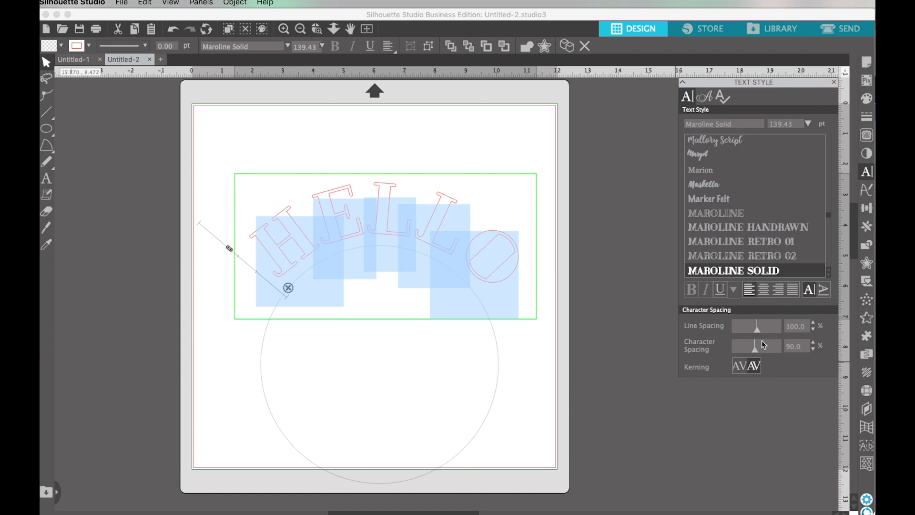
drag(288, 288, 279, 245)
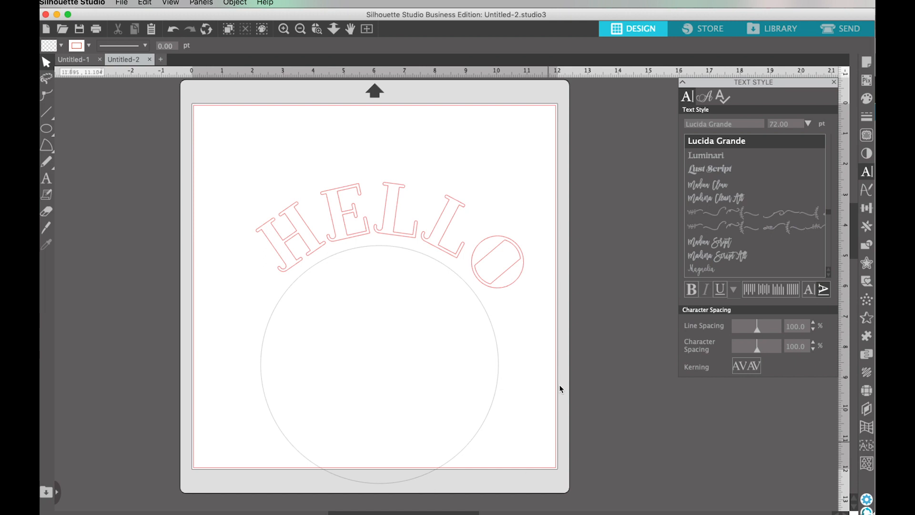
Step: Check in the Send view which lines of the curved "HELLO" design will cut, then return to the design
click(840, 29)
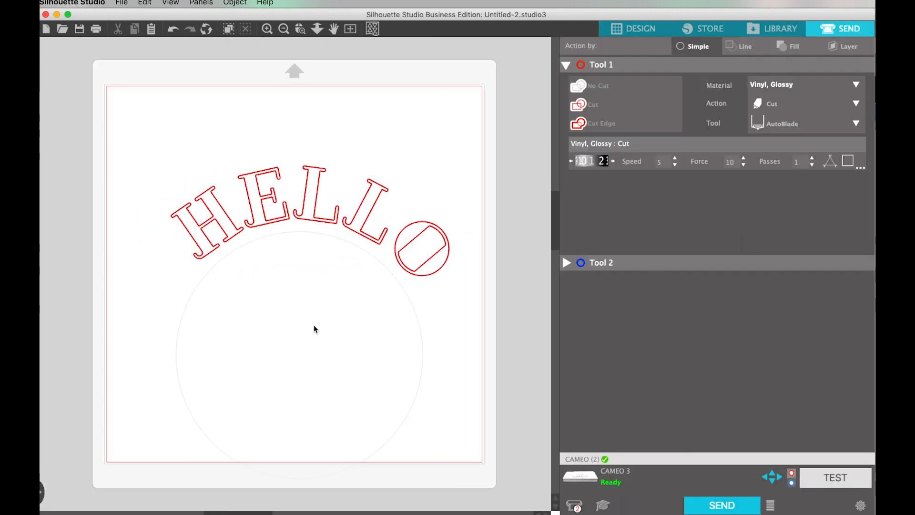
click(646, 30)
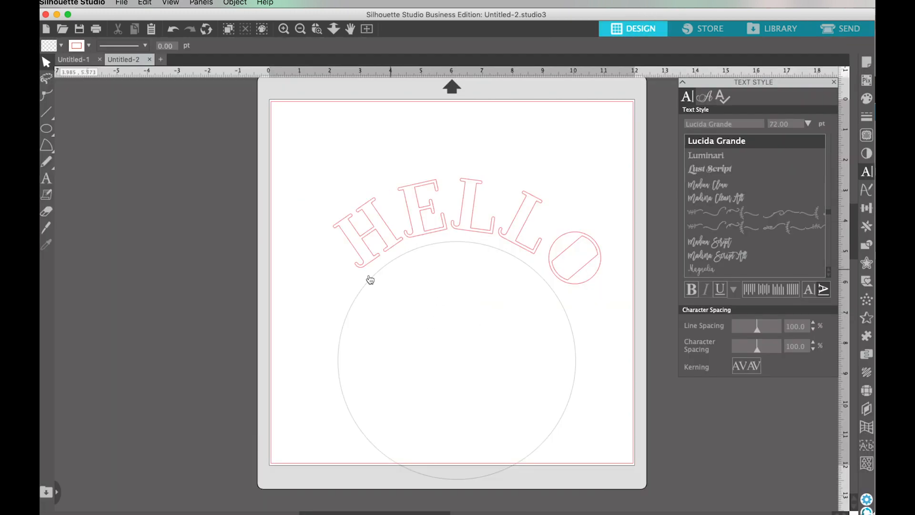
click(584, 281)
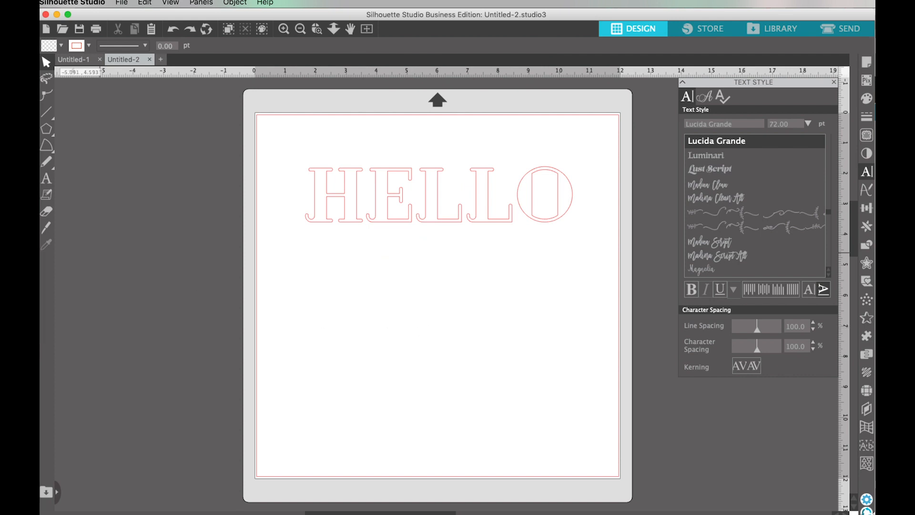
Step: Draw a wavy five-point curve about 10.65 in wide and 2.46 in high beneath "HELLO", and move it closer to the text
mouse_move(47, 126)
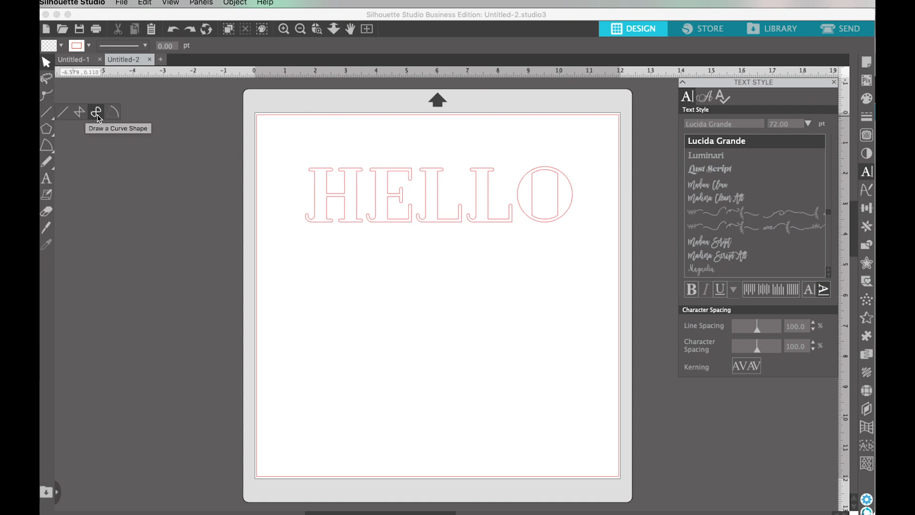
click(97, 116)
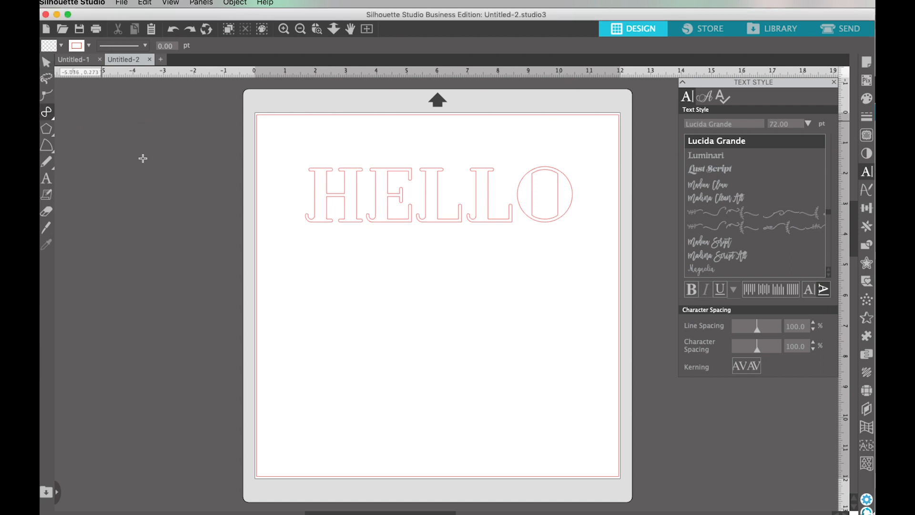
click(275, 304)
click(355, 337)
click(423, 289)
click(528, 306)
double_click(600, 262)
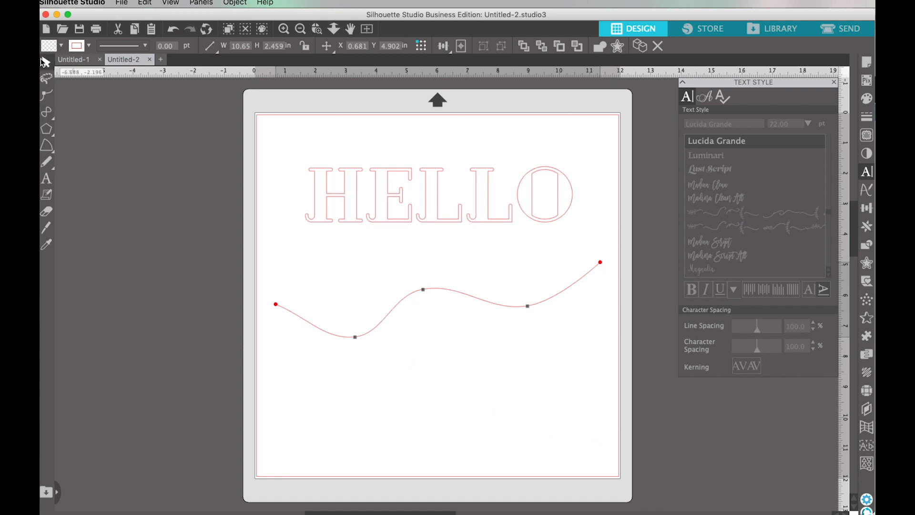
click(447, 303)
drag(447, 292, 451, 265)
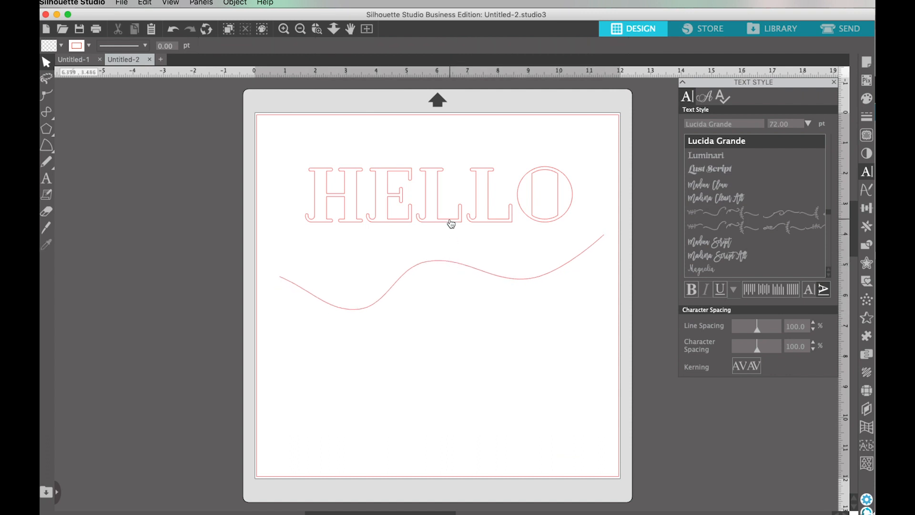
Step: Replace the "HELLO" text with "have a great day", attach it to the drawn curve, and position it along the path
double_click(451, 223)
key(super+a)
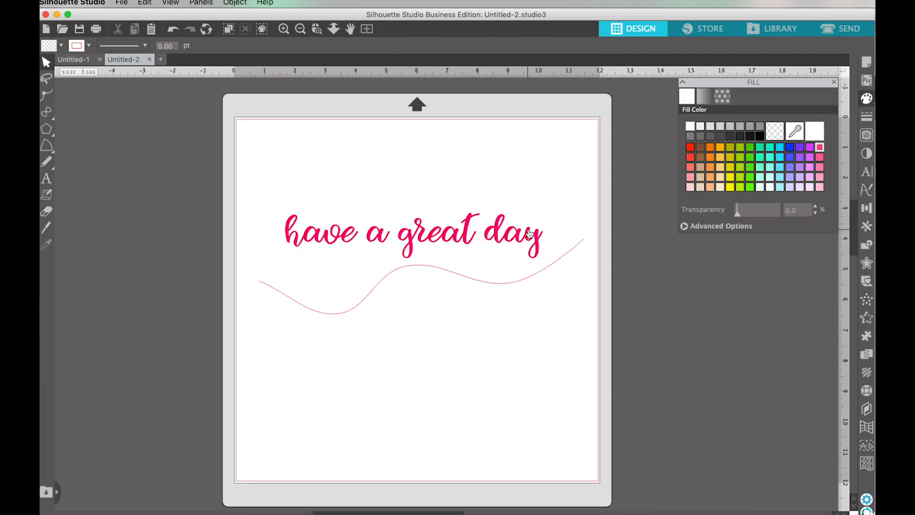
click(530, 234)
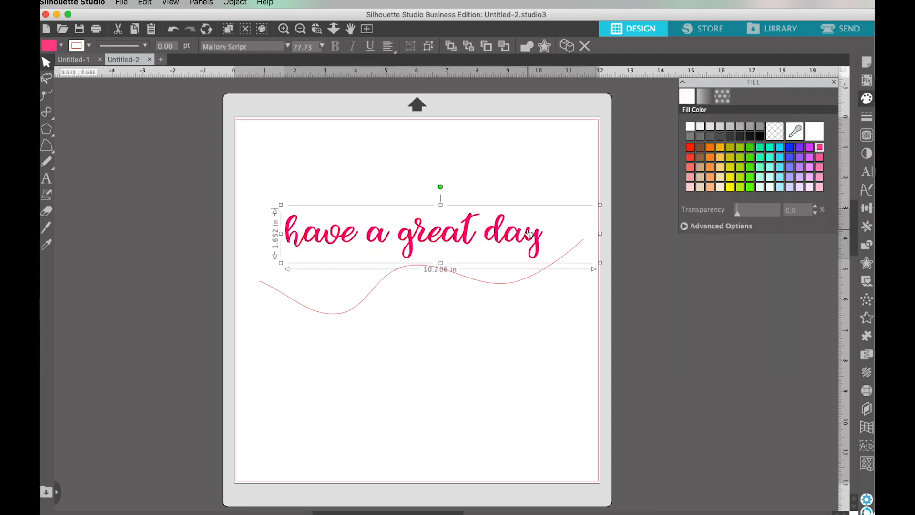
double_click(467, 237)
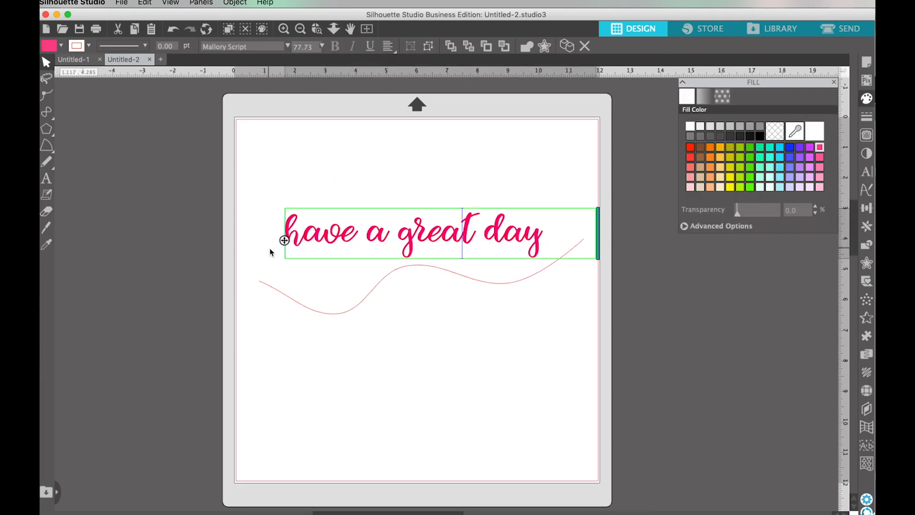
drag(281, 239, 307, 279)
drag(305, 307, 305, 310)
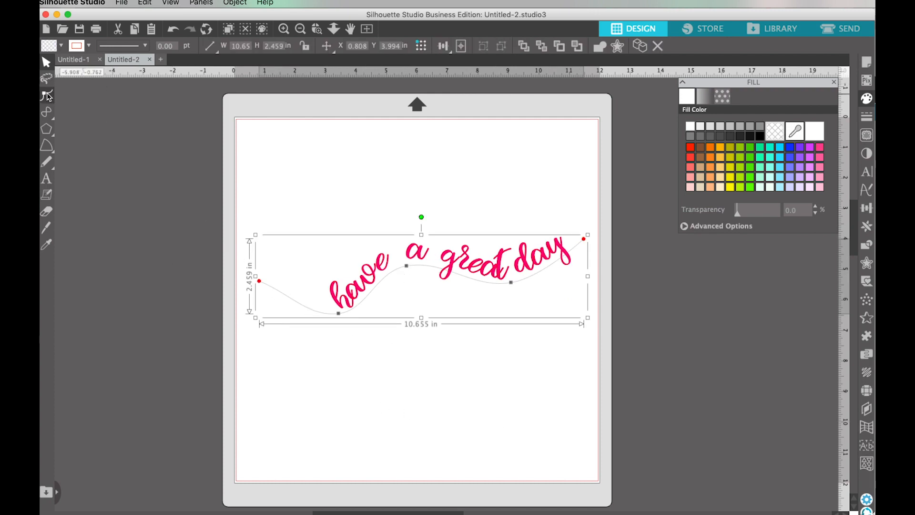
Step: Reshape the text's curve by editing its points: lower the middle peak, shift the first dip outward, and move the starting end down and outward
key(a)
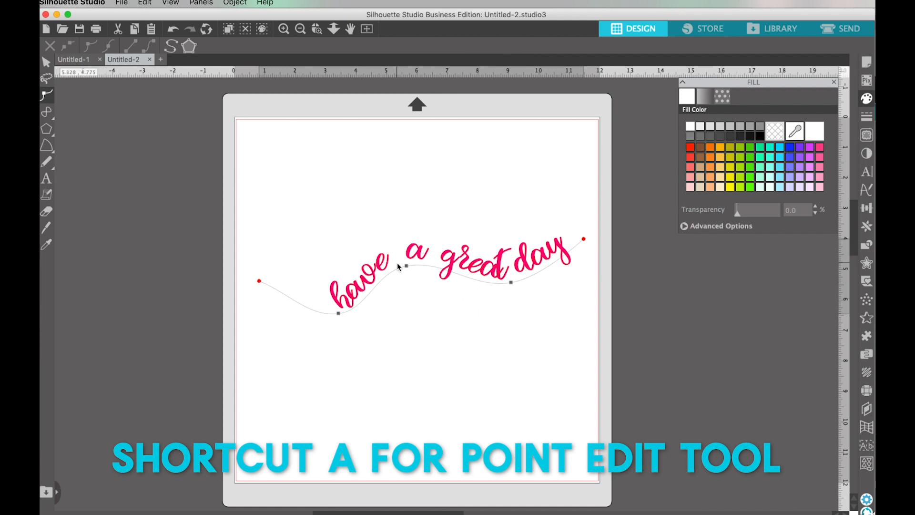
drag(406, 266, 408, 276)
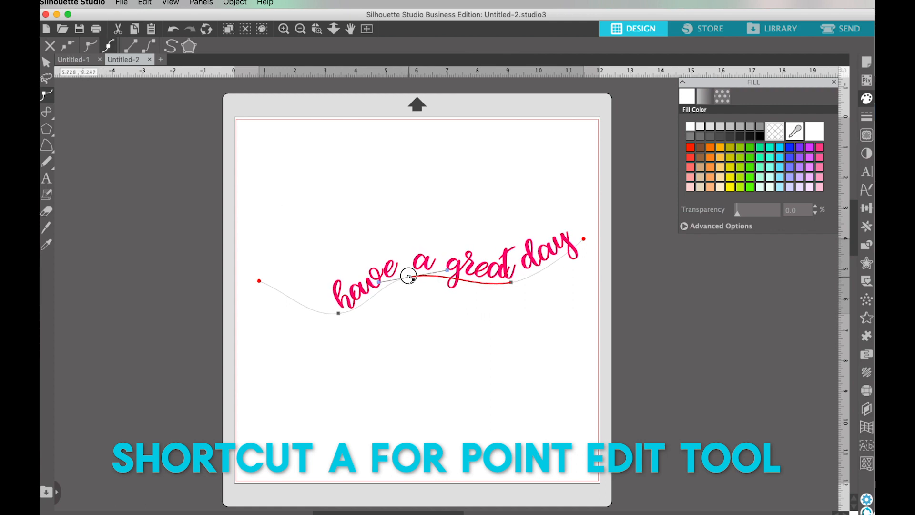
click(329, 313)
drag(326, 313, 321, 311)
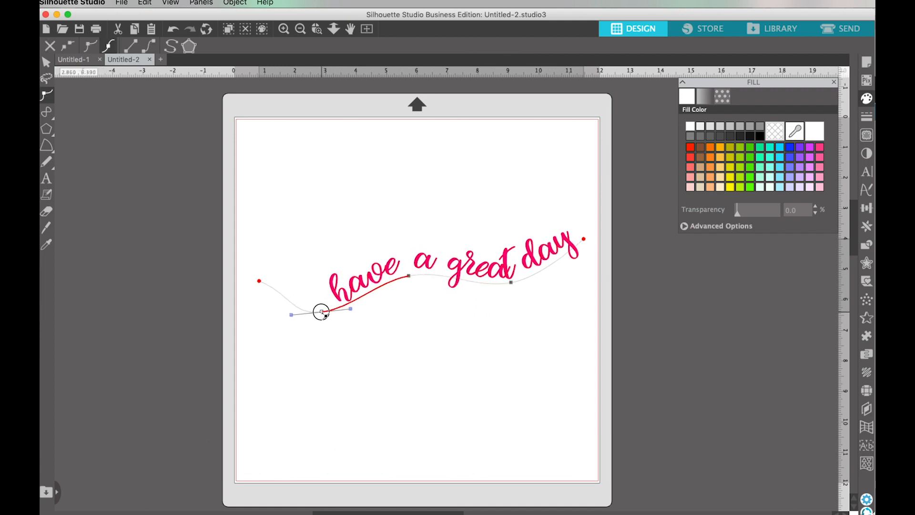
mouse_move(259, 280)
mouse_down()
mouse_move(257, 235)
mouse_move(248, 225)
mouse_move(229, 259)
mouse_move(247, 293)
mouse_up()
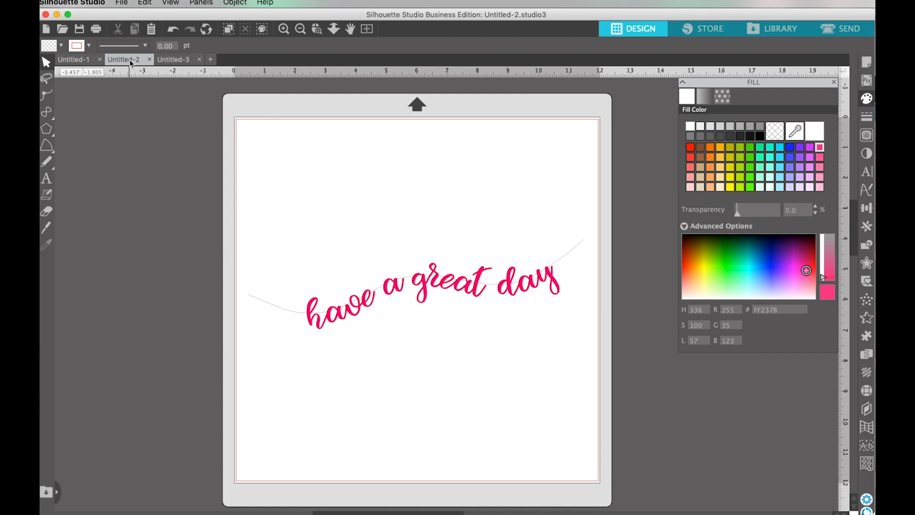
Step: In the Untitled-1 document, attach the "HAPPY NEW YEAR!" text to the fireworks banner's lower curve and offset it to sit inside the banner
click(67, 60)
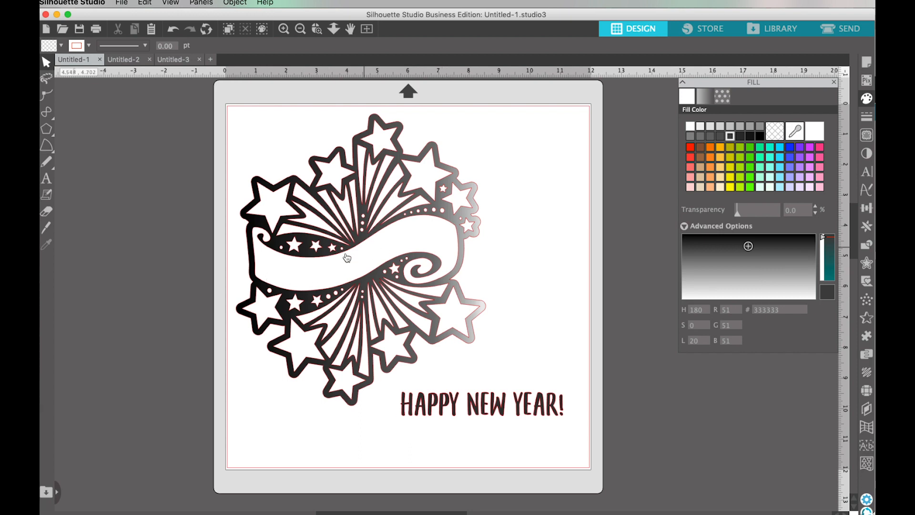
double_click(403, 406)
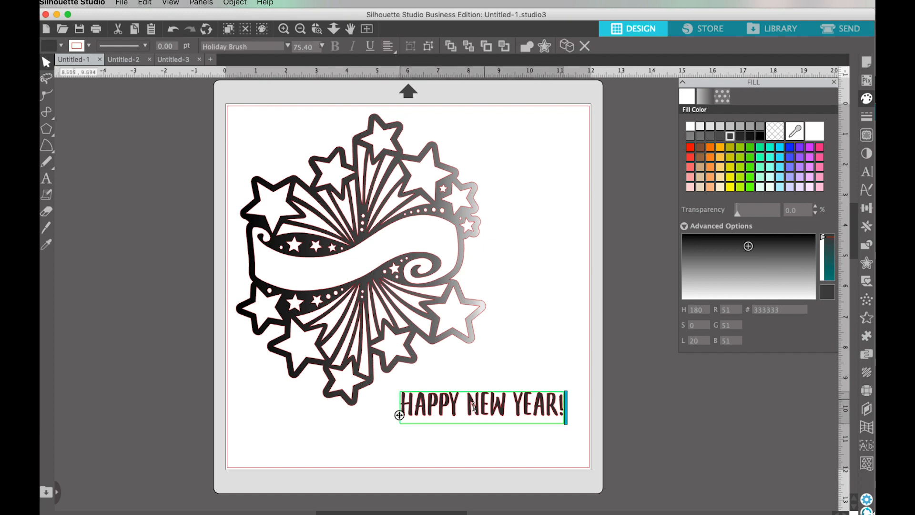
drag(399, 415, 276, 256)
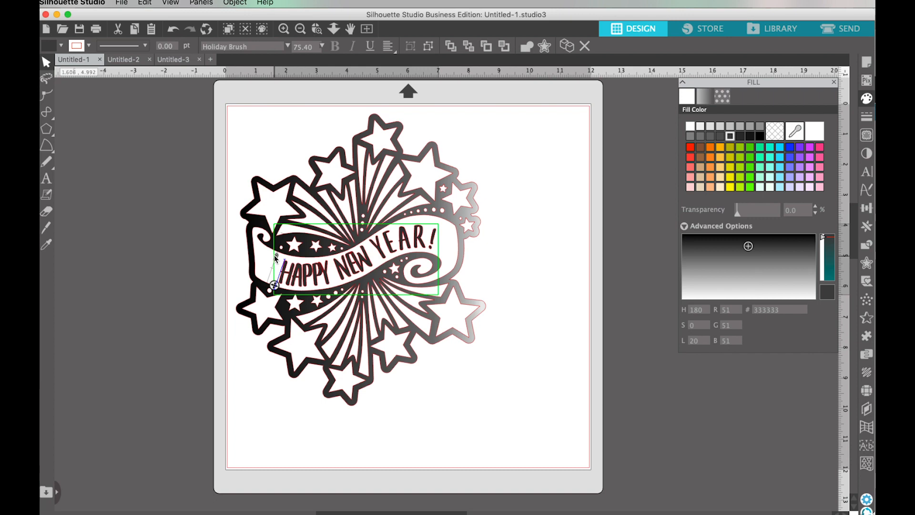
click(197, 85)
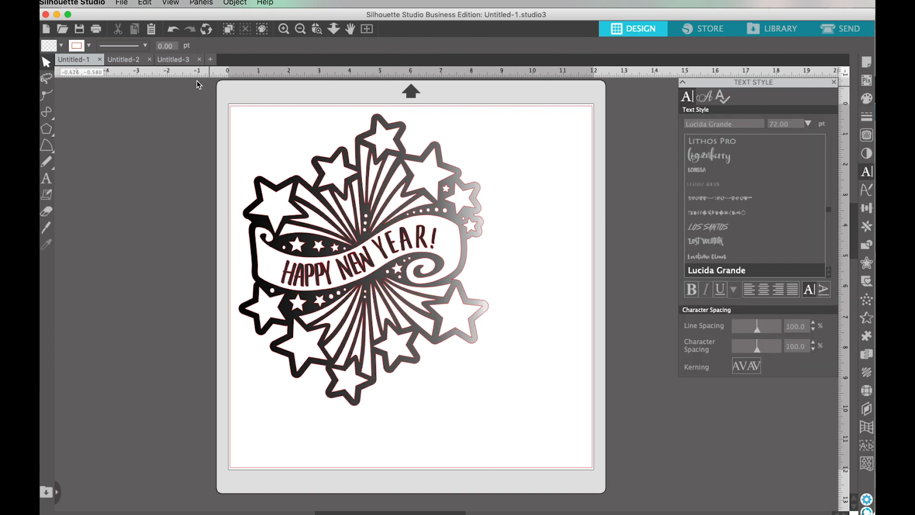
Step: In the Untitled-3 document, attach the "go bananas" text to the banana's upper edge and offset it slightly from the outline
click(172, 59)
drag(282, 238, 546, 414)
drag(455, 416, 503, 313)
click(453, 262)
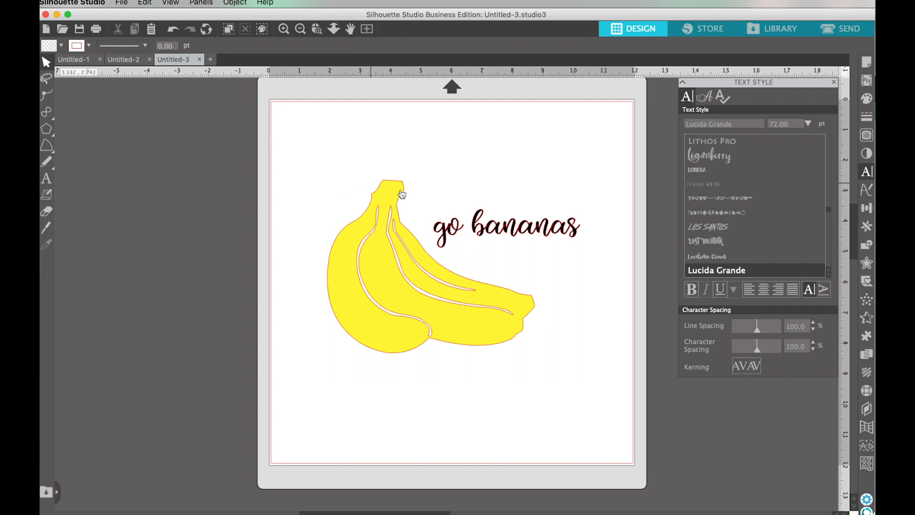
double_click(446, 235)
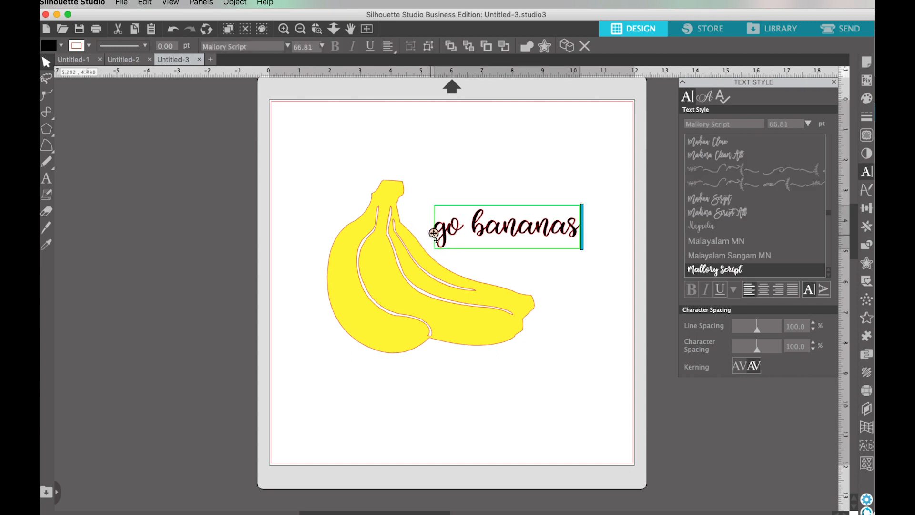
drag(434, 233, 402, 225)
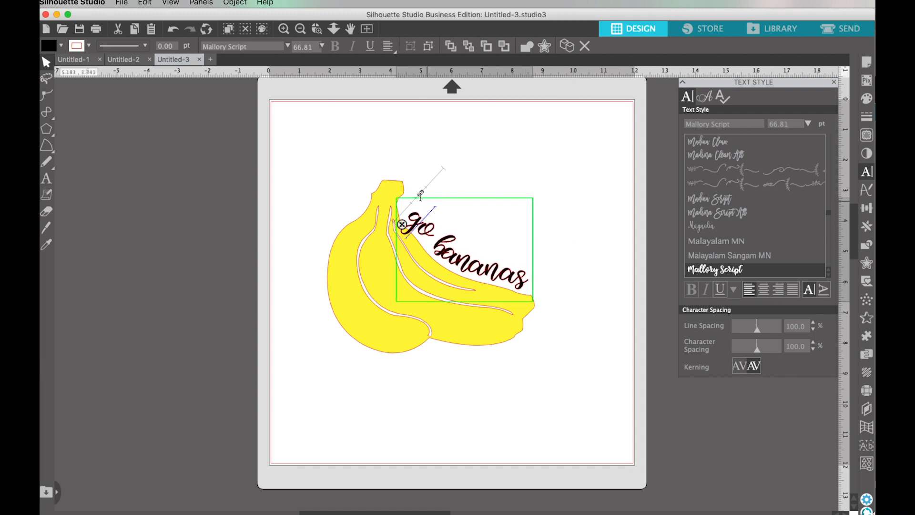
drag(420, 193, 420, 196)
click(547, 198)
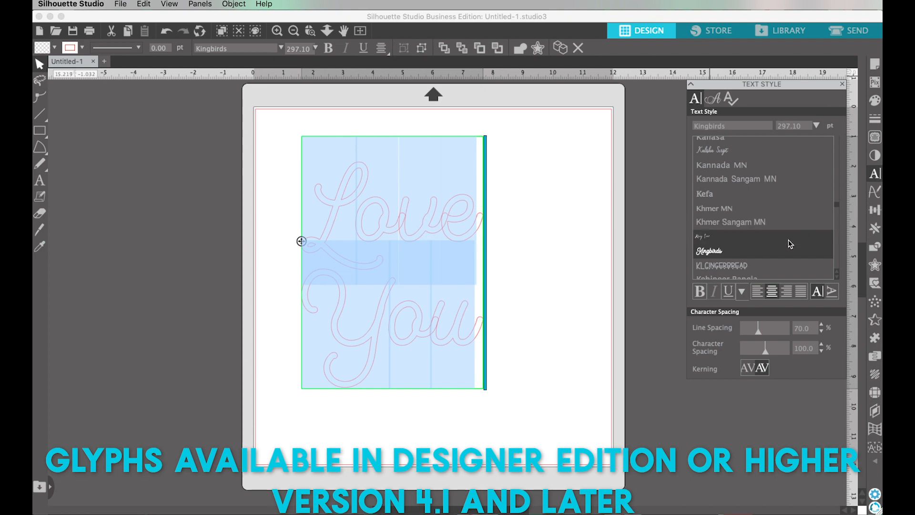
Step: Open the glyphs for the "Love You" text and look through the Kingbirds font's alternate characters
click(714, 100)
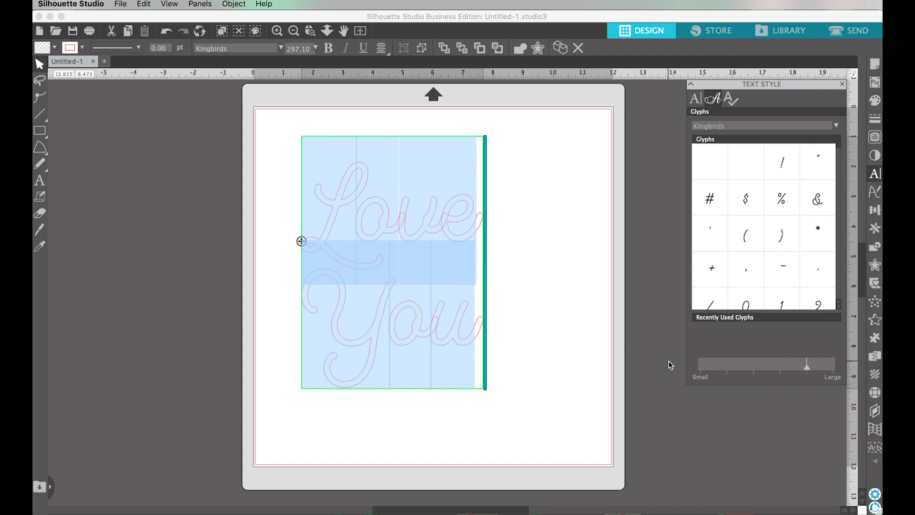
click(459, 304)
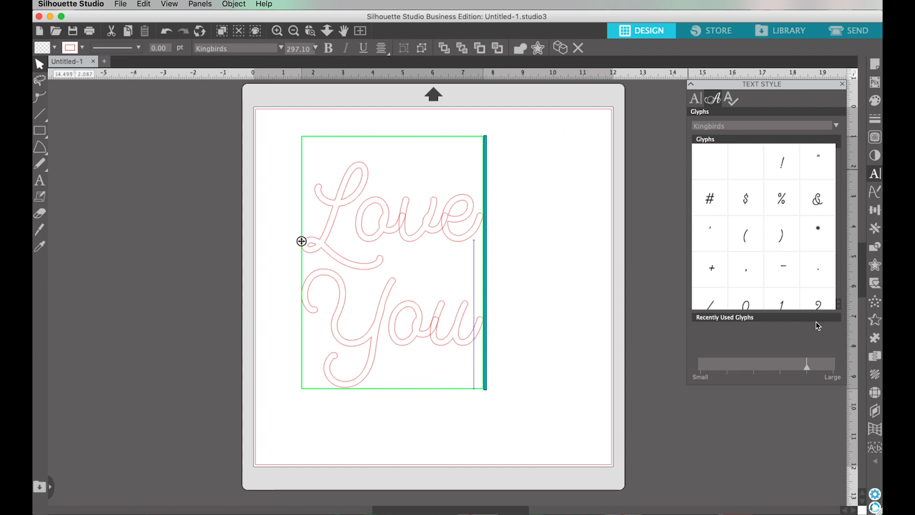
mouse_move(810, 374)
mouse_down()
mouse_move(782, 370)
mouse_move(807, 374)
mouse_up()
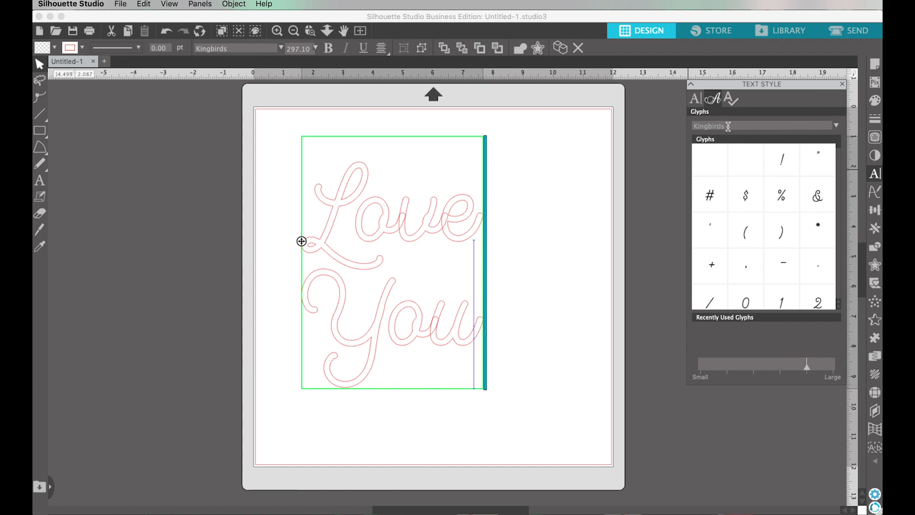
scroll(801, 224, down, 10)
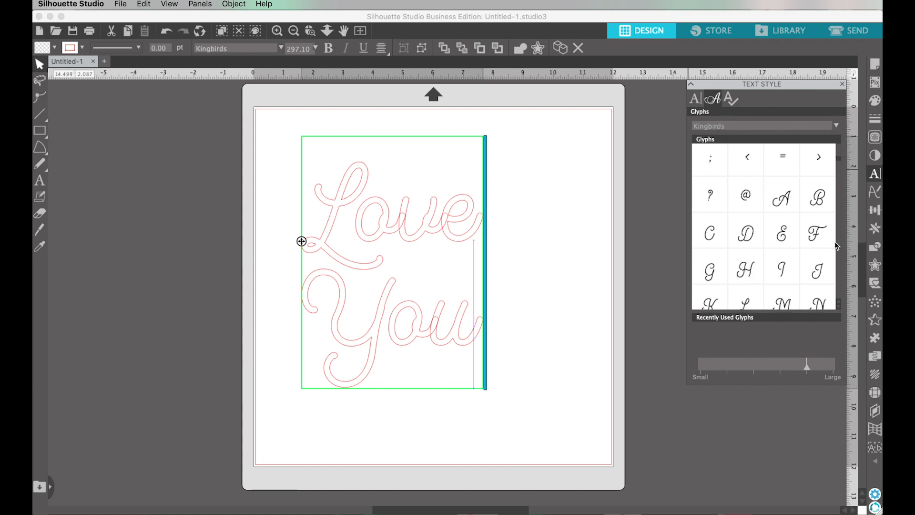
scroll(835, 245, down, 3)
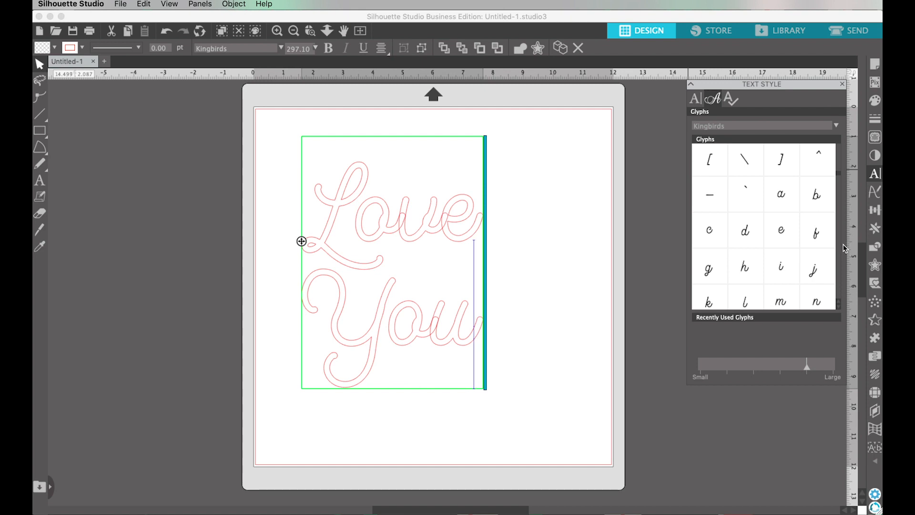
scroll(841, 248, down, 15)
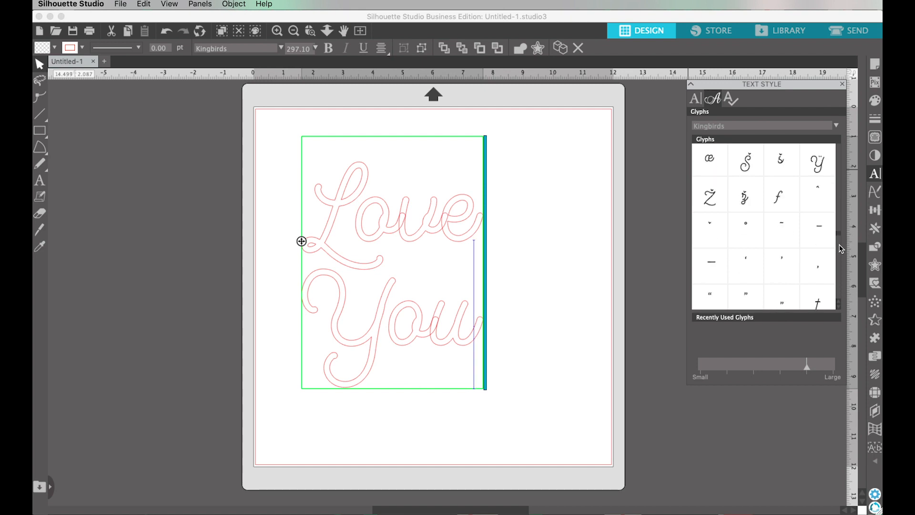
scroll(840, 249, down, 10)
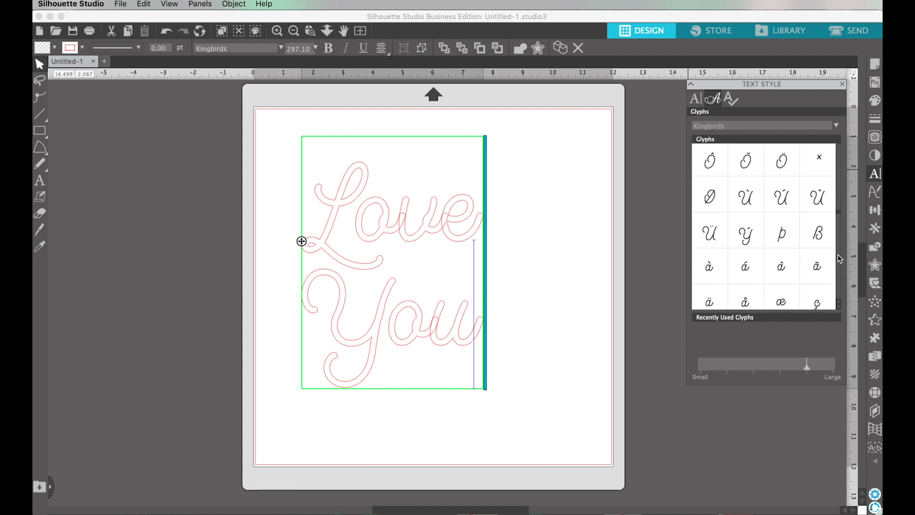
scroll(841, 258, up, 20)
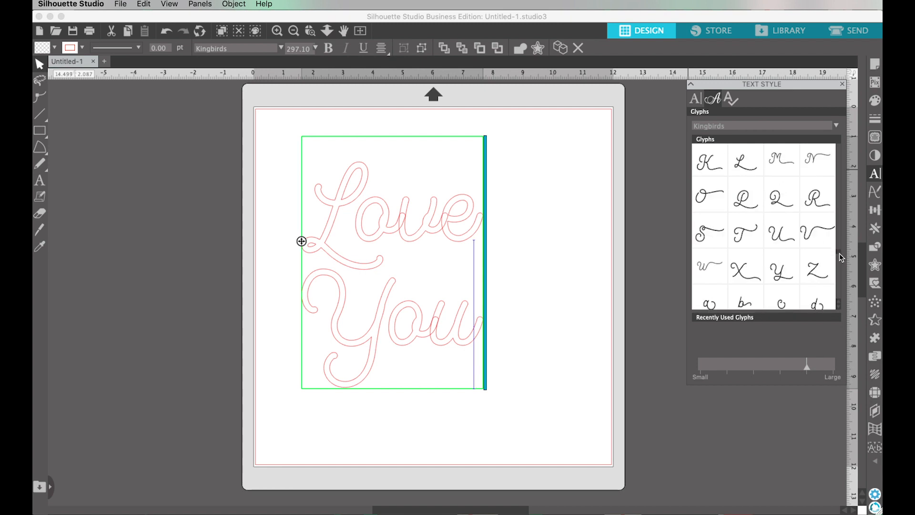
Step: Replace the "L" of "Love" and the "Y" of "You" with the long-tailed Kingbirds alternate glyphs
double_click(351, 214)
drag(351, 214, 314, 219)
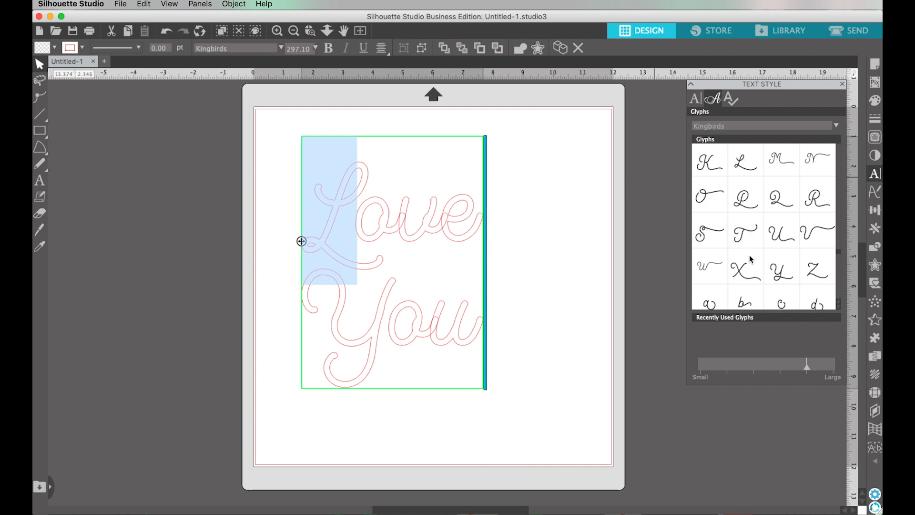
click(747, 169)
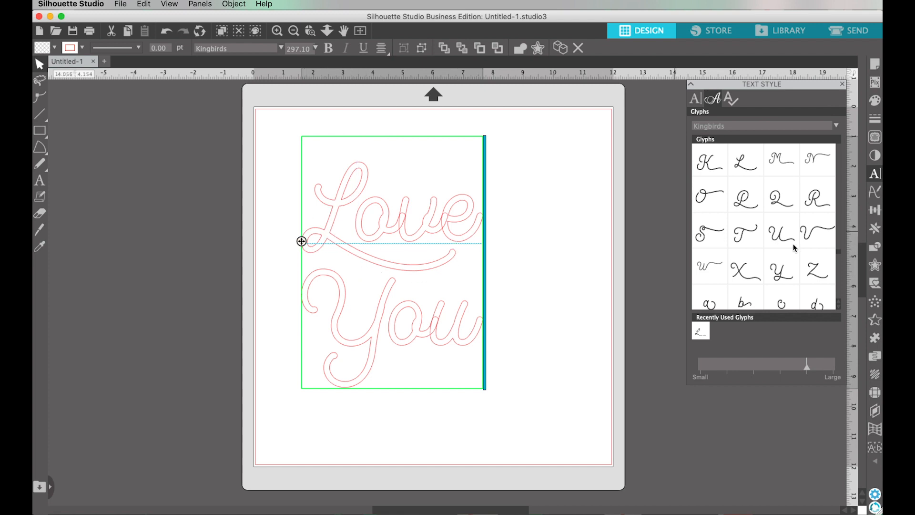
scroll(778, 251, down, 2)
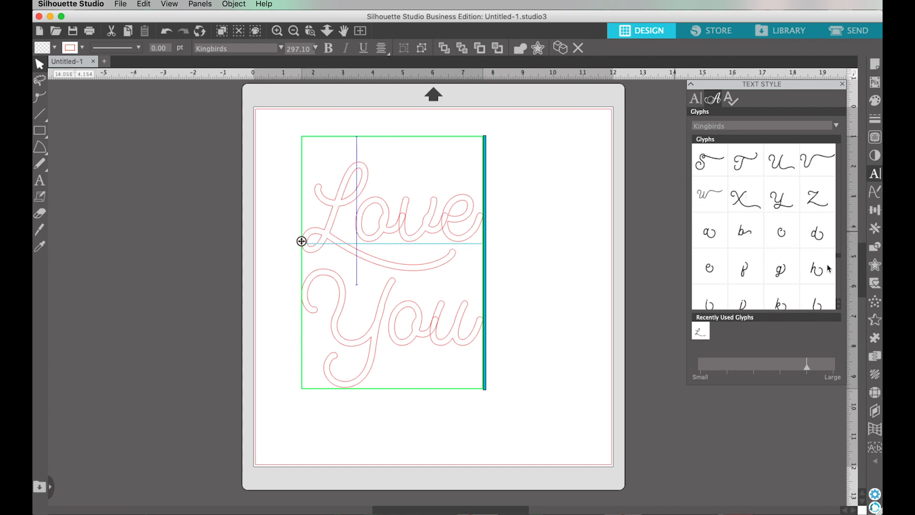
drag(377, 327, 322, 323)
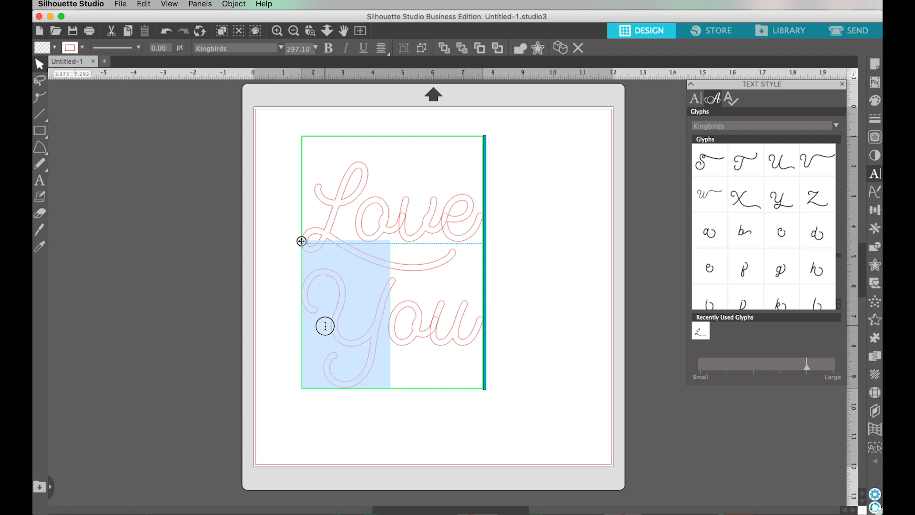
double_click(787, 206)
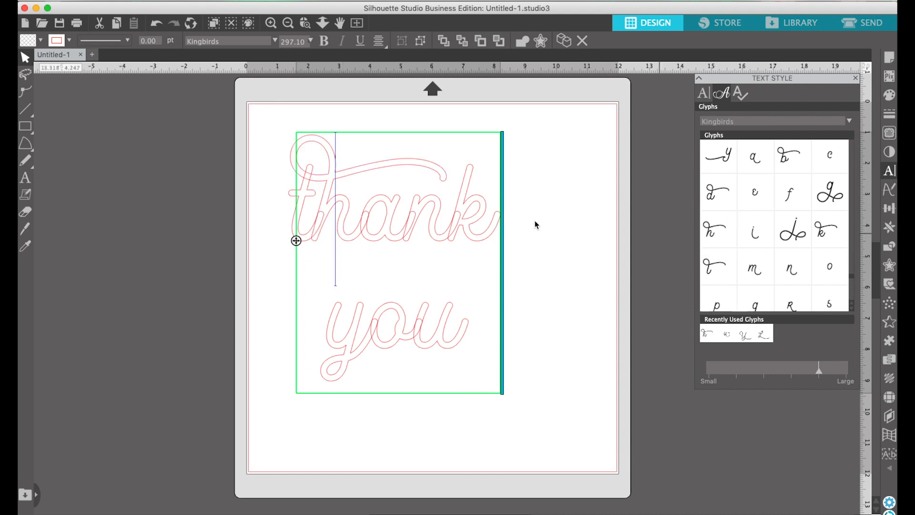
Step: Replace the "y" and "u" in the "thank you" text with Kingbirds swash glyphs and fill the lettering black
scroll(825, 251, down, 5)
double_click(754, 198)
double_click(754, 162)
drag(441, 331, 284, 185)
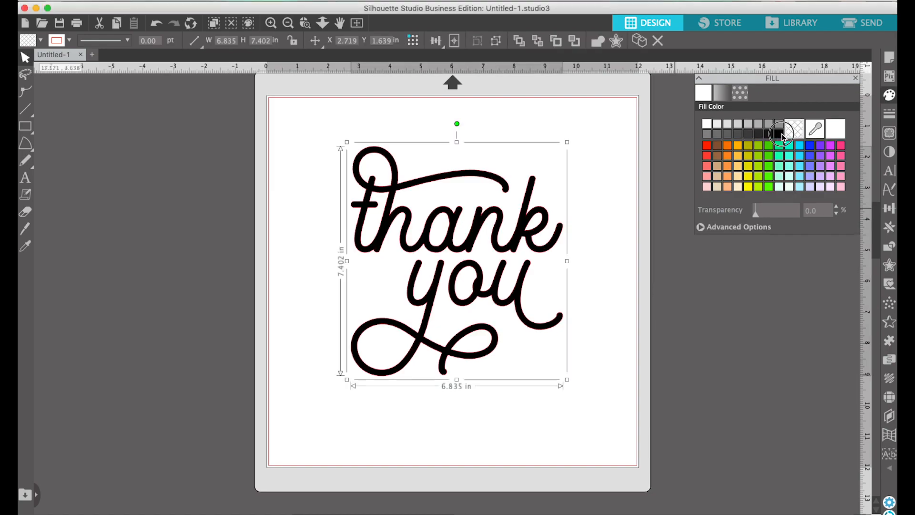
click(610, 208)
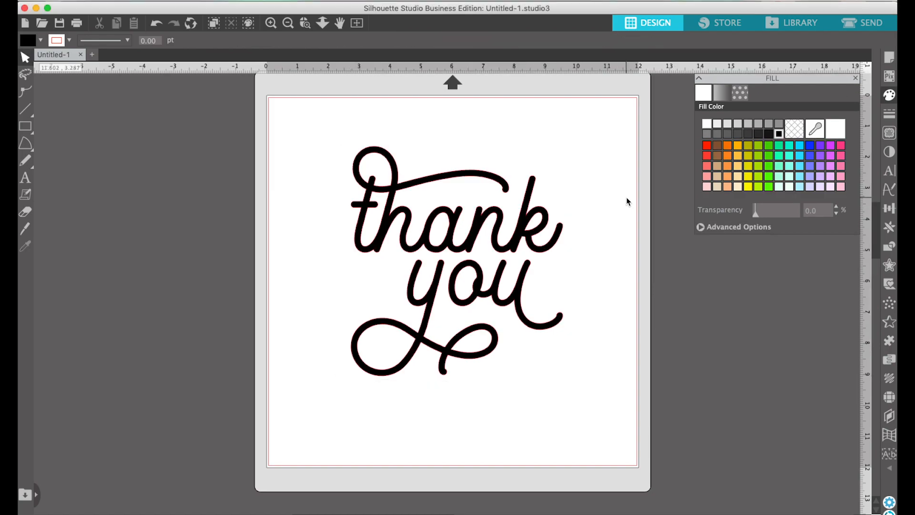